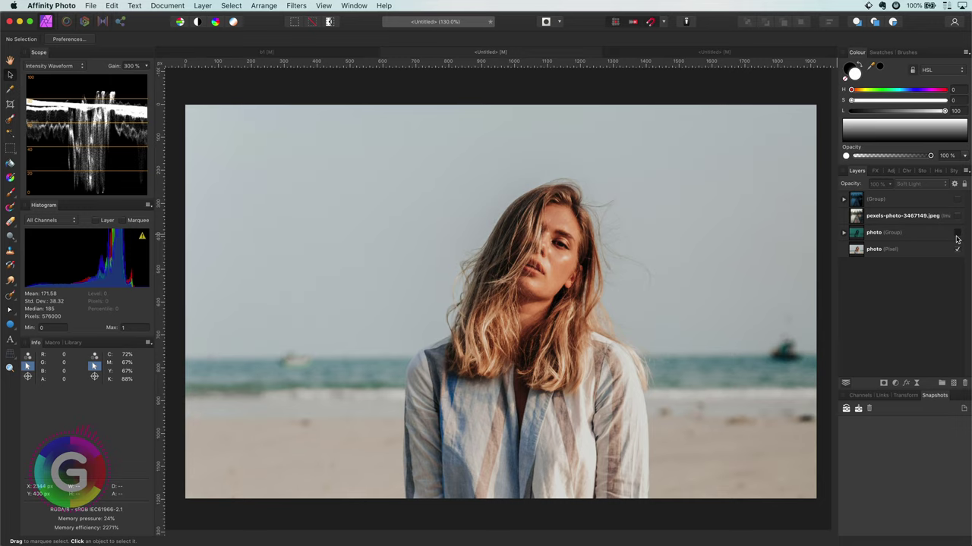
- Preview the finished teal and teal-orange grades, then switch to the plain beach portrait document
left_click(956, 235)
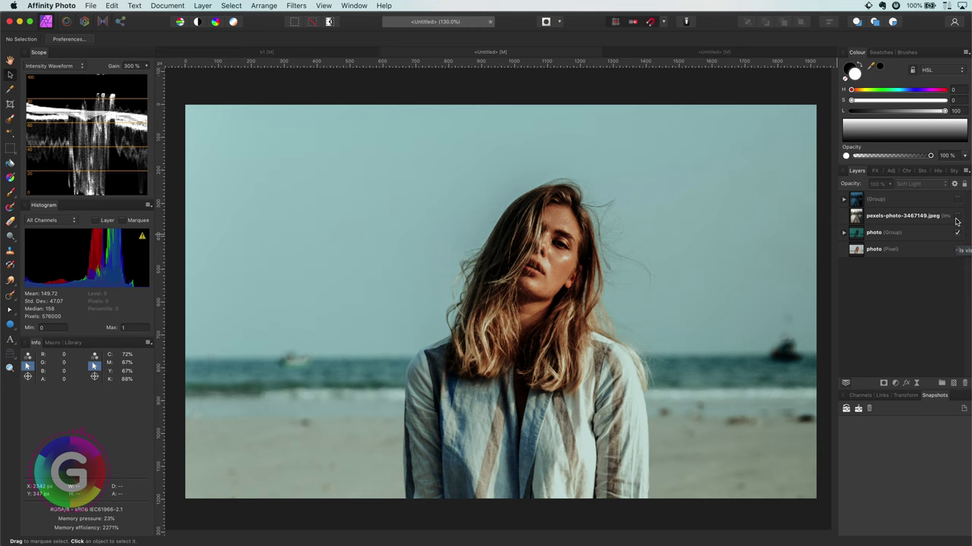
left_click(956, 217)
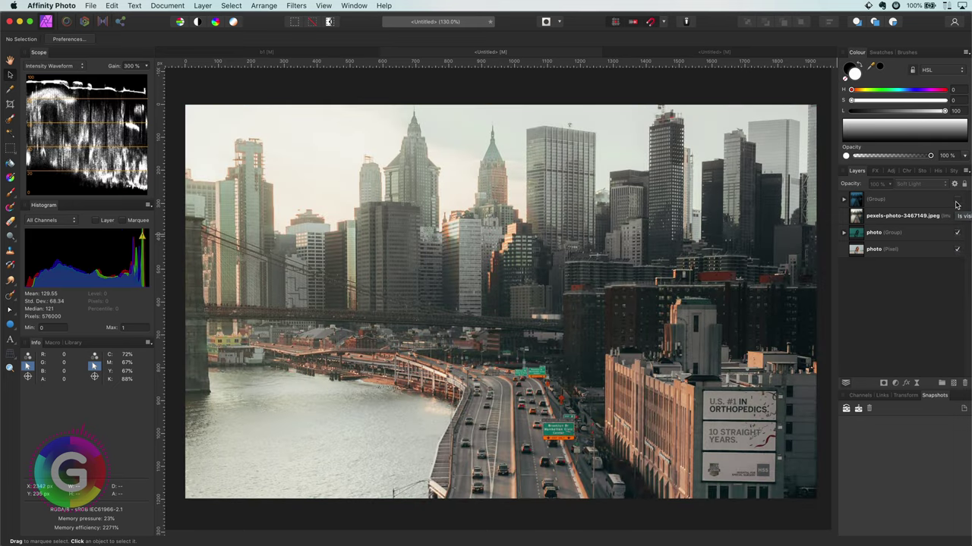
left_click(956, 201)
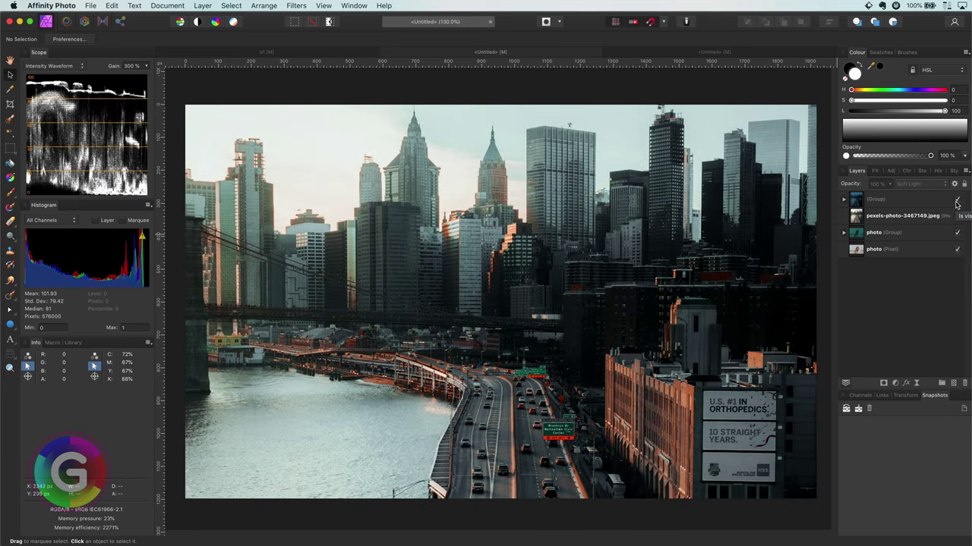
left_click(718, 52)
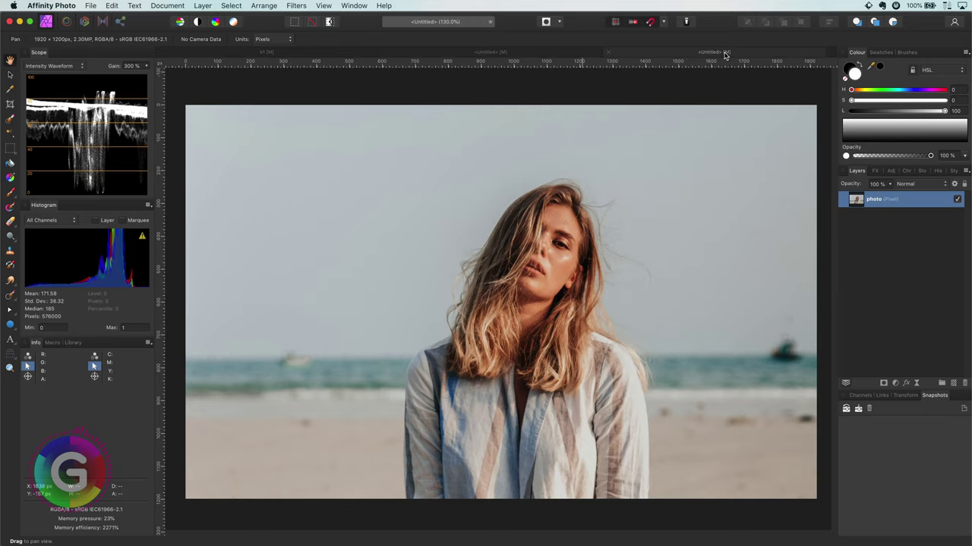
- Duplicate the photo layer and put the top copy into a group
right_click(855, 203)
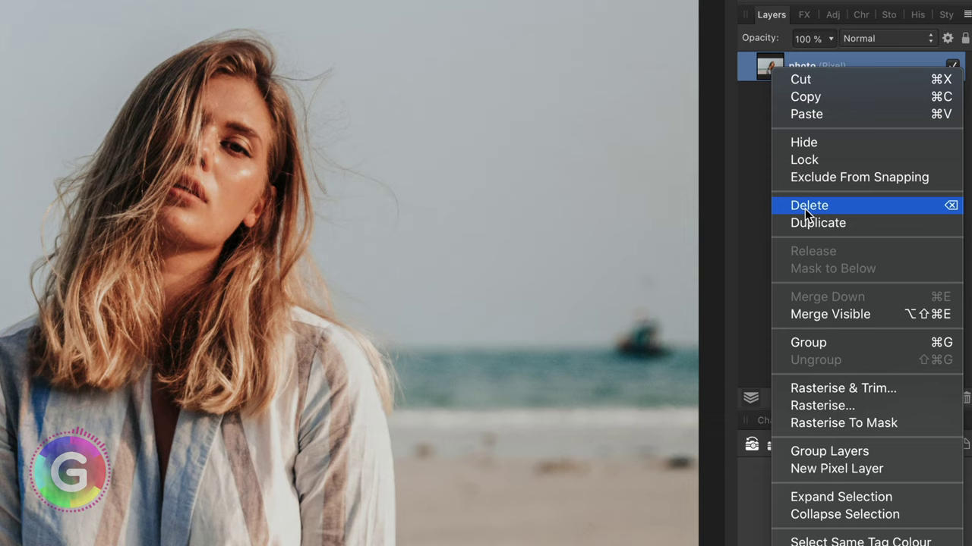
left_click(805, 221)
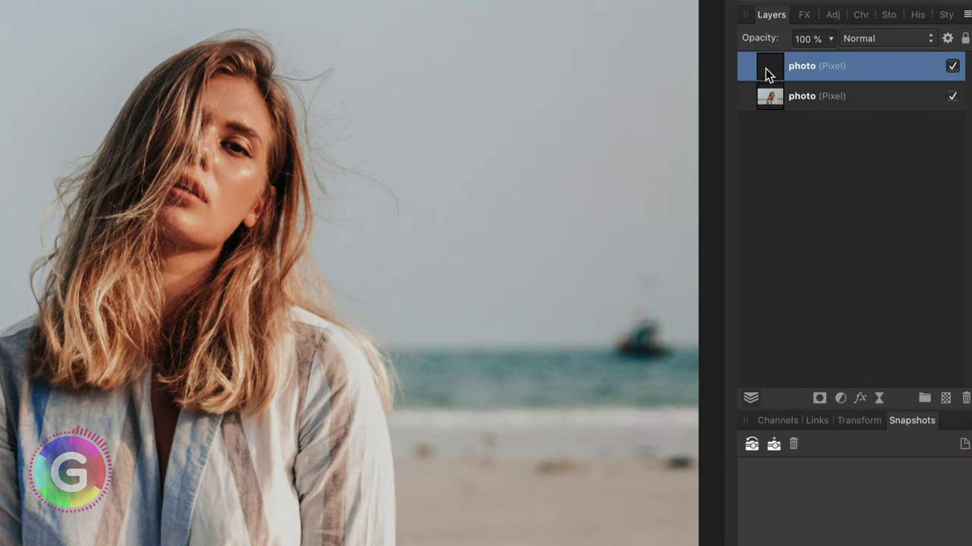
right_click(765, 68)
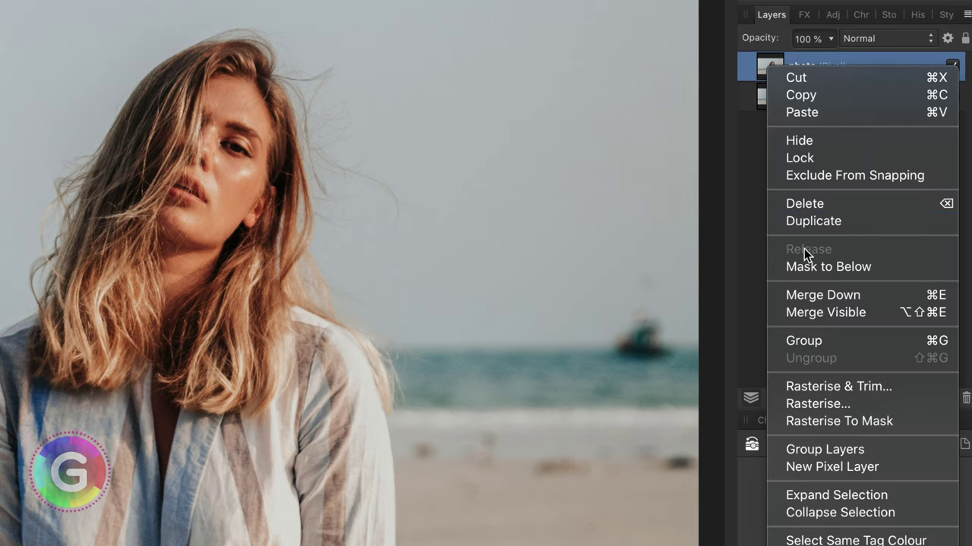
key("Escape")
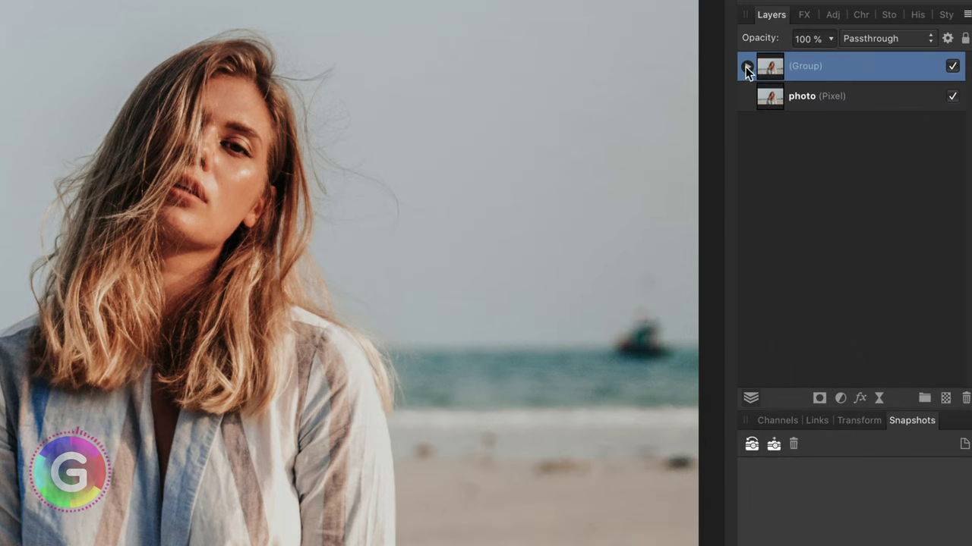
- Set the group's blend mode to Soft Light, make it visible and expand it
left_click(878, 42)
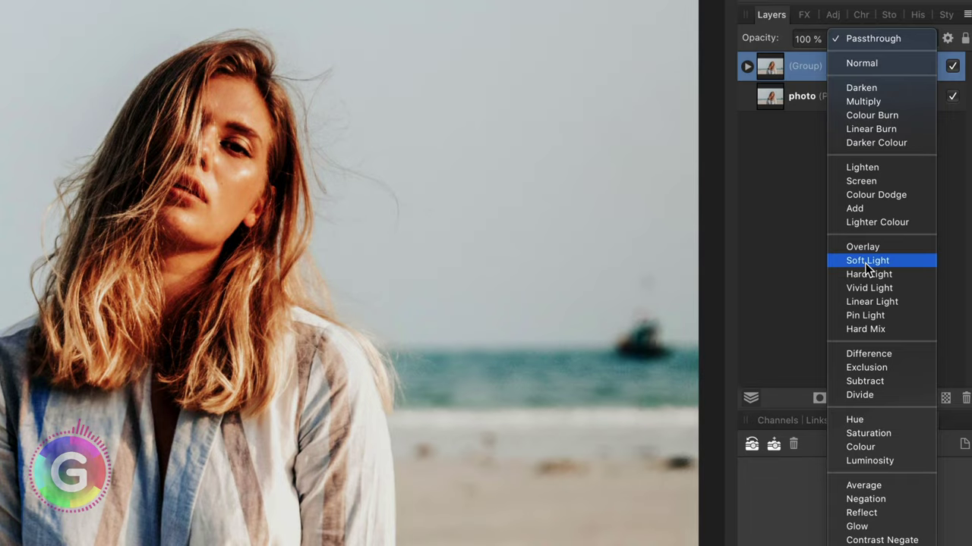
left_click(865, 260)
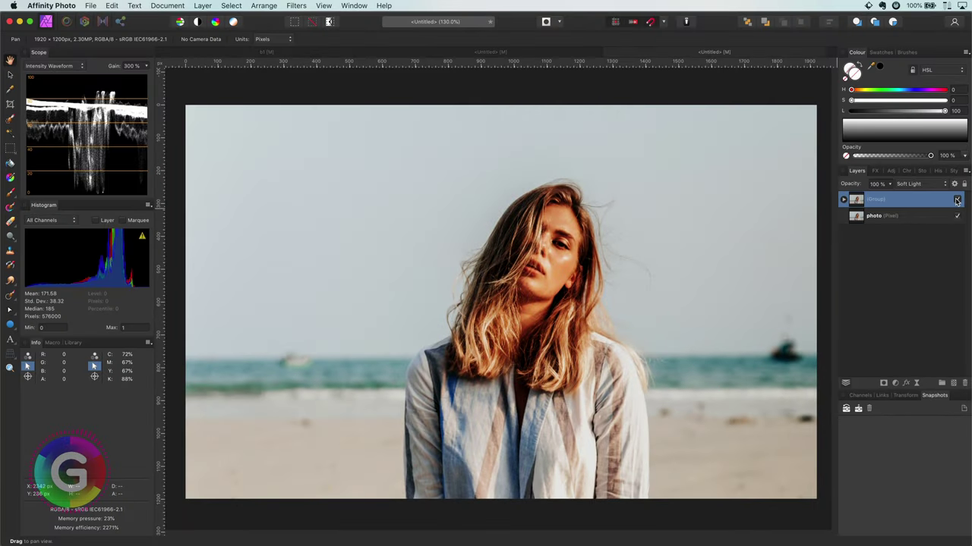
left_click(957, 201)
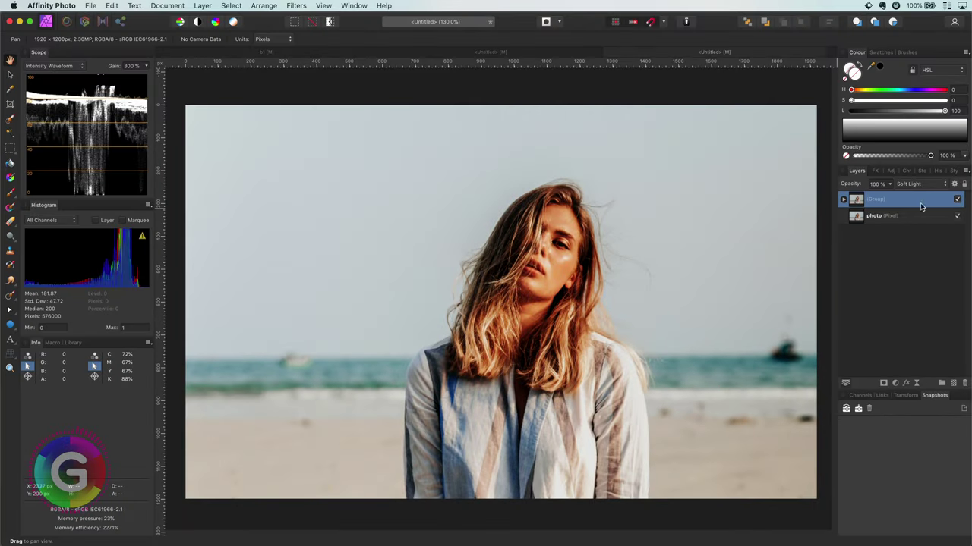
left_click(843, 200)
- Add a Curves adjustment inside the group on the photo copy
left_click(861, 218)
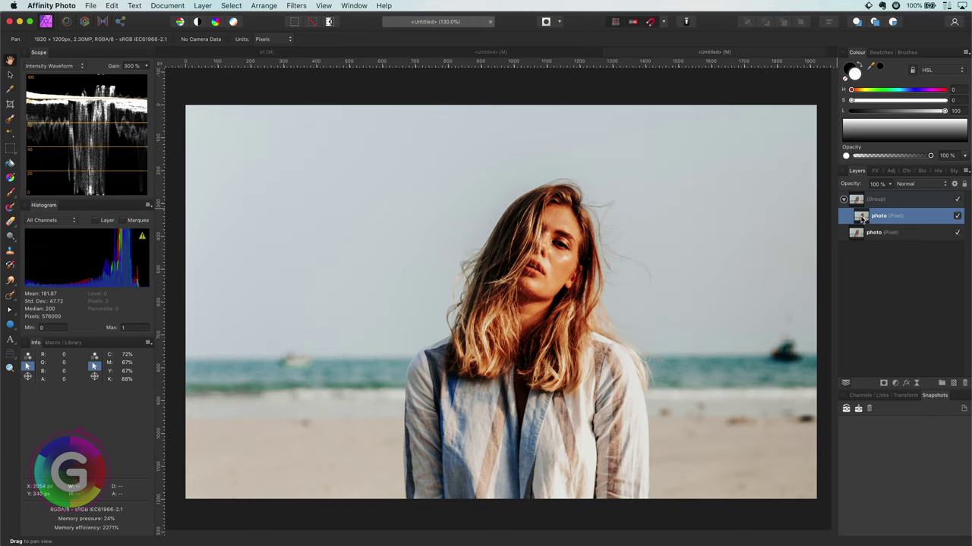
left_click(896, 384)
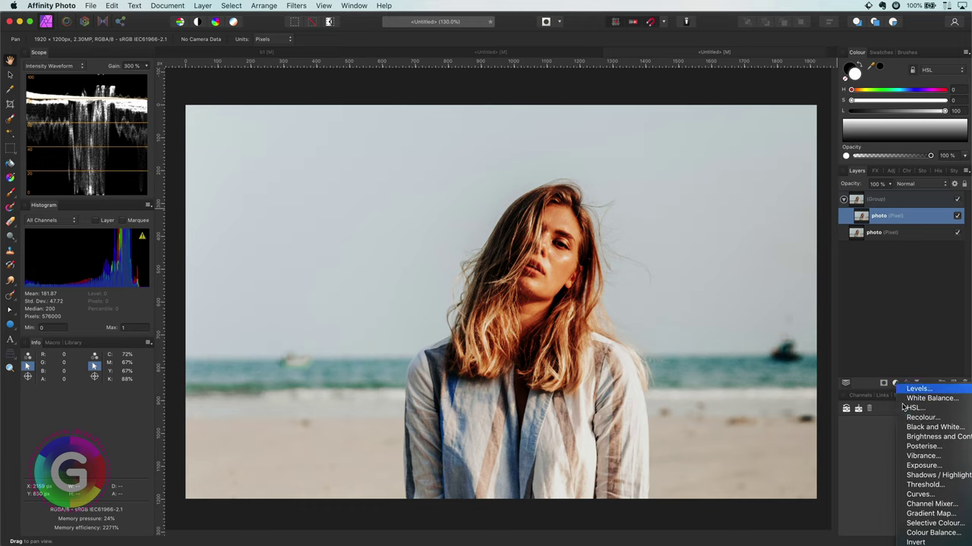
left_click(916, 494)
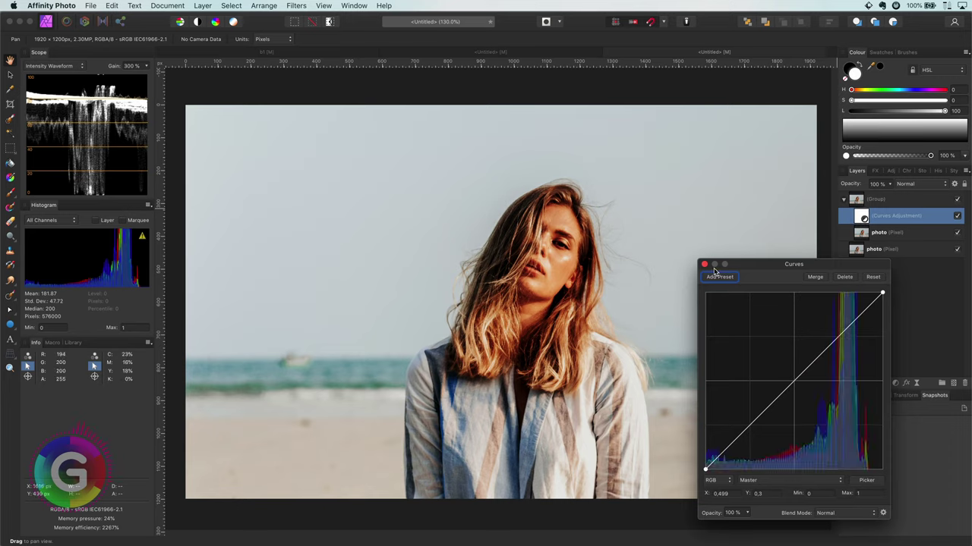
left_click(704, 265)
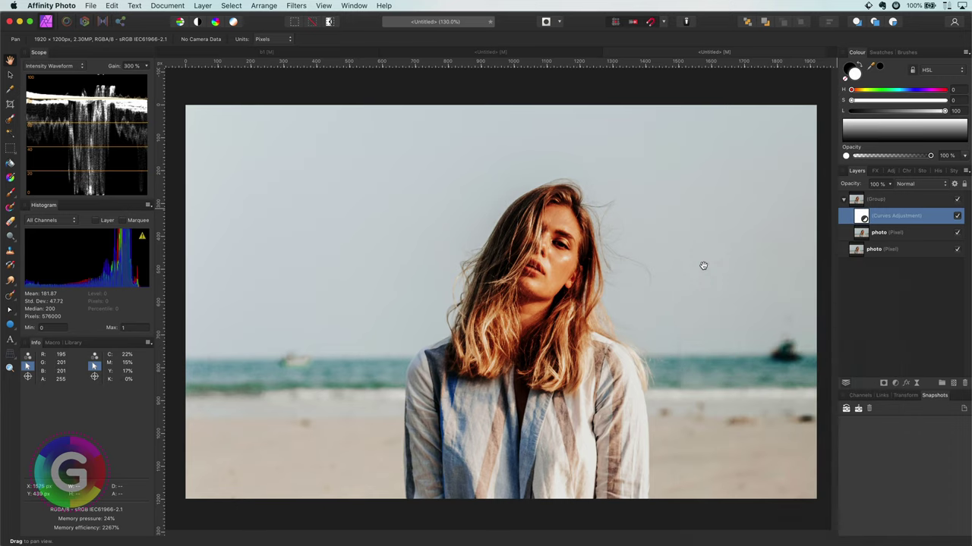
- Add a Recolour adjustment with saturation 50% and hue 180° to tint the portrait teal
left_click(895, 384)
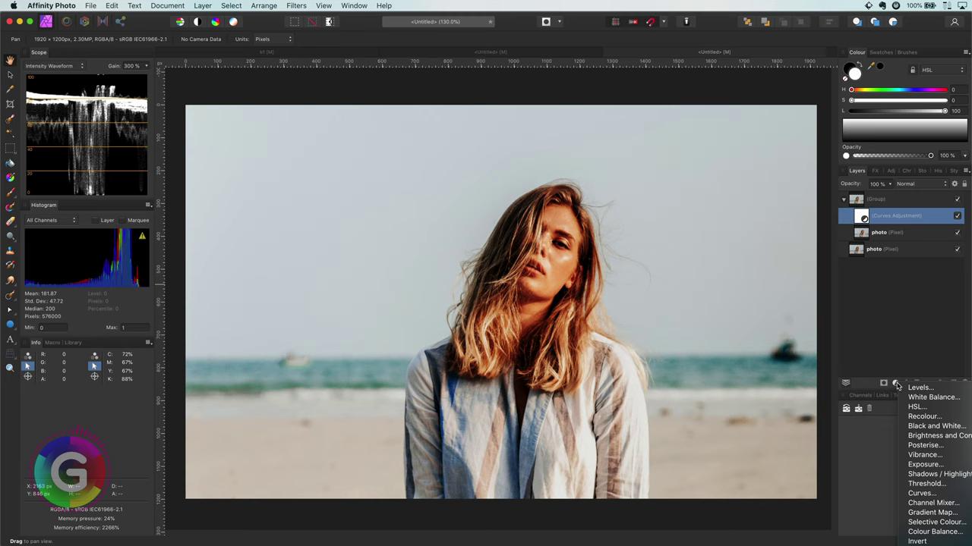
left_click(920, 417)
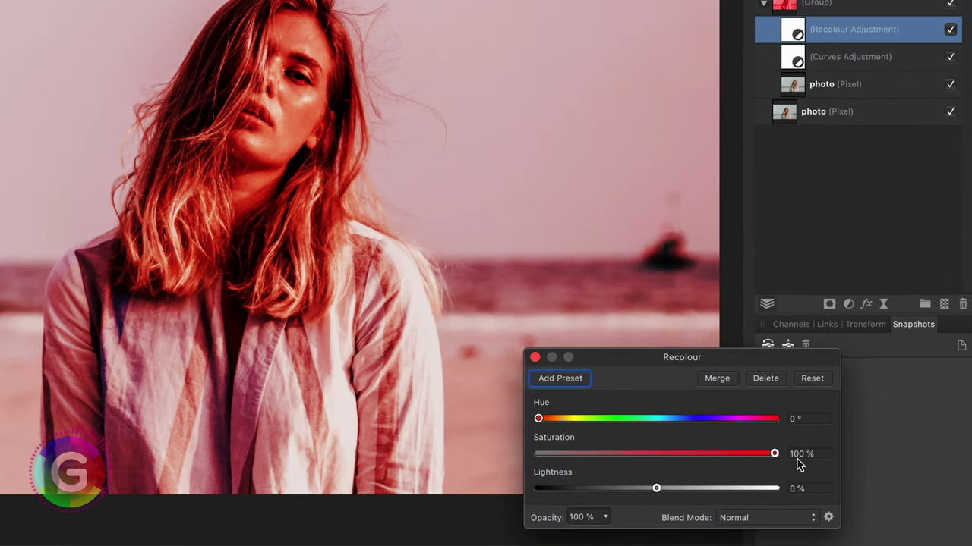
left_click(798, 455)
type("50")
key("Return")
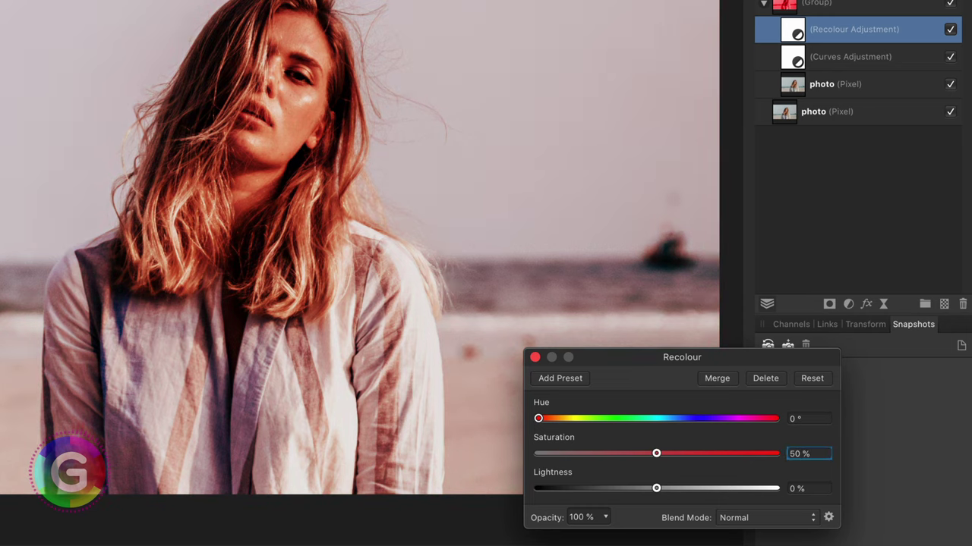
left_click(795, 419)
type("180")
key("Return")
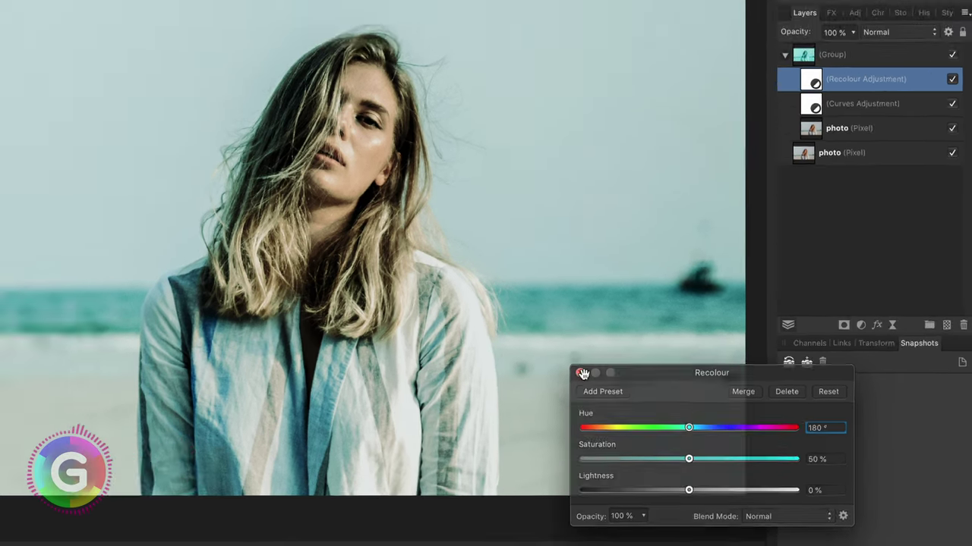
left_click(535, 357)
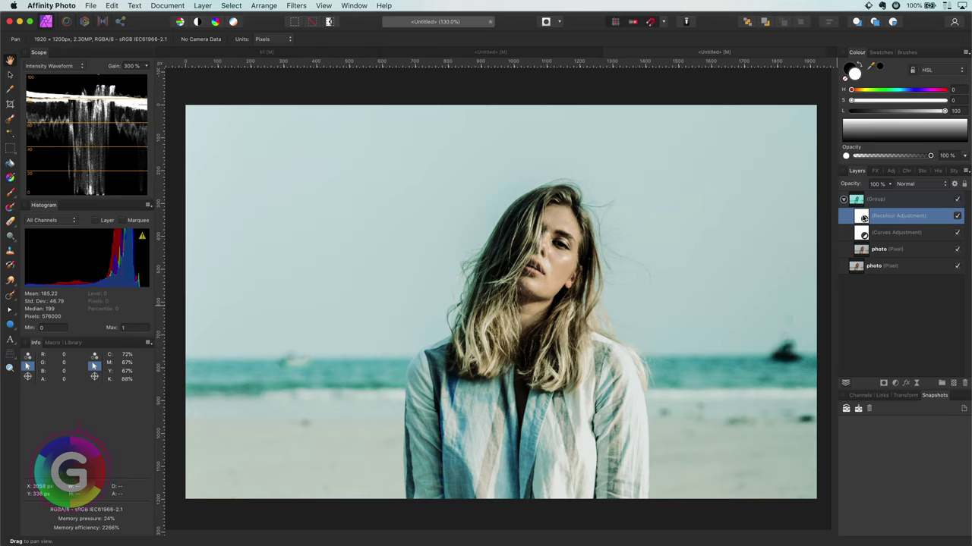
- Move the Recolour adjustment out of the group to the top and blend it with Soft Light
left_click(957, 199)
left_click_drag(865, 218, 873, 193)
left_click(922, 184)
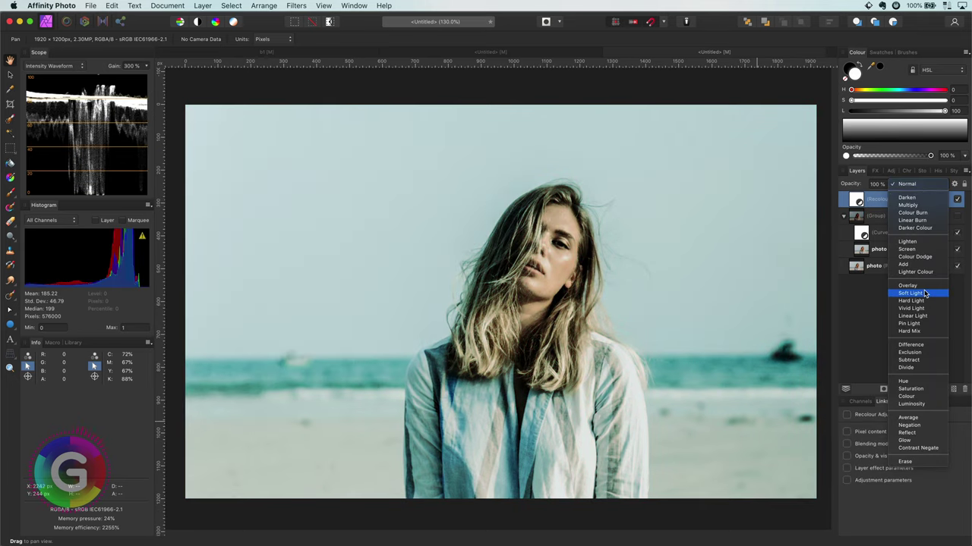
left_click(923, 288)
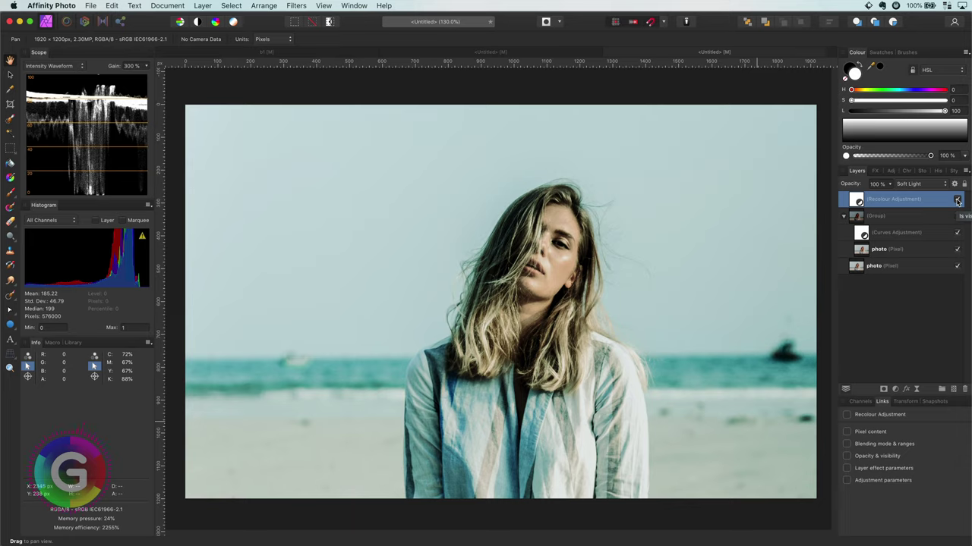
- Add a new Curves adjustment after comparing the Recolour adjustment on and off
left_click(957, 199)
left_click(957, 199)
left_click(895, 389)
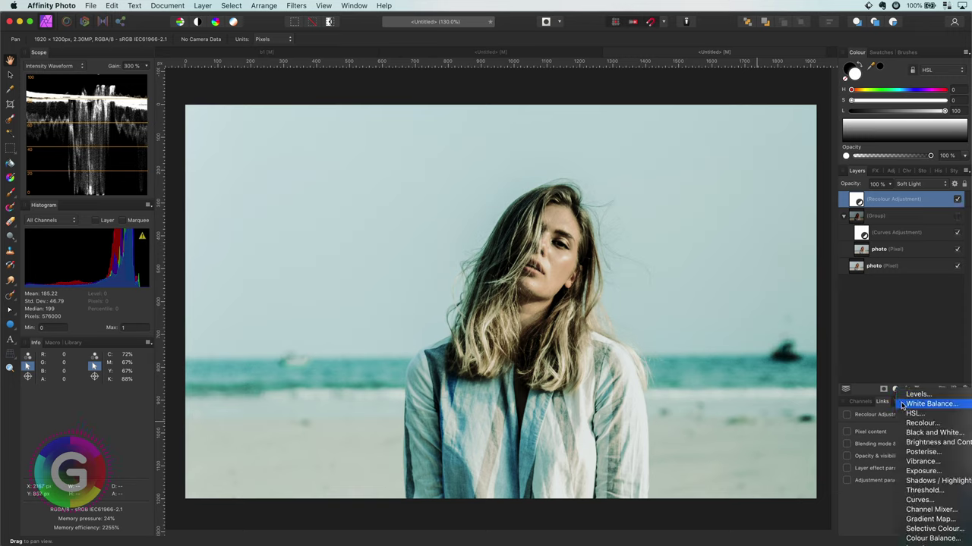
left_click(916, 503)
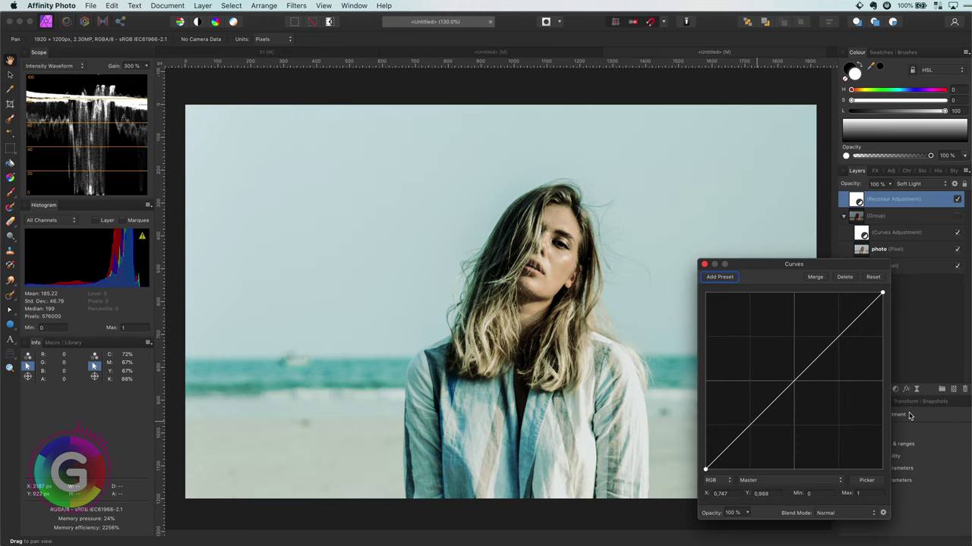
- Place the Curves above the Recolour adjustment and pull its curve down to darken the photo
left_click_drag(858, 216, 890, 226)
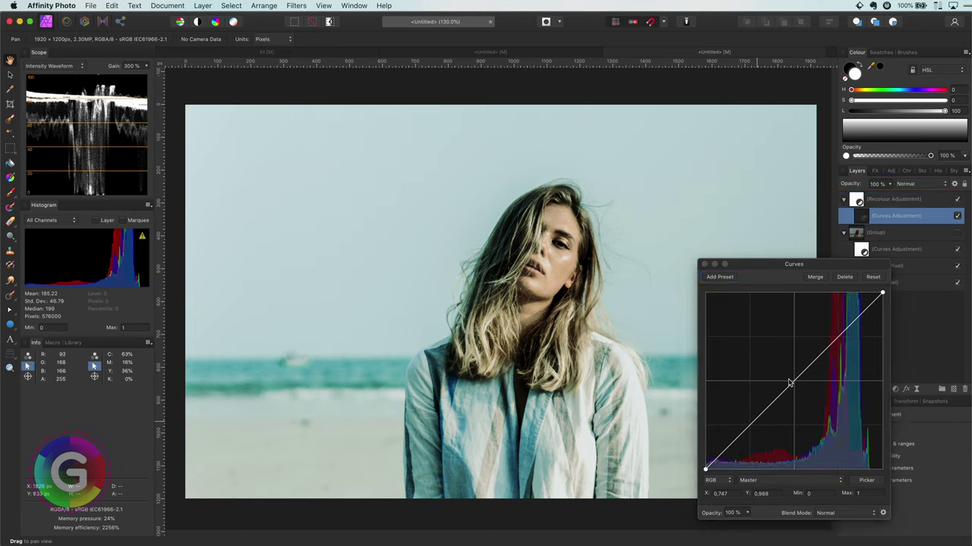
mouse_move(792, 386)
left_mouse_down()
mouse_move(803, 424)
mouse_move(791, 382)
left_mouse_up()
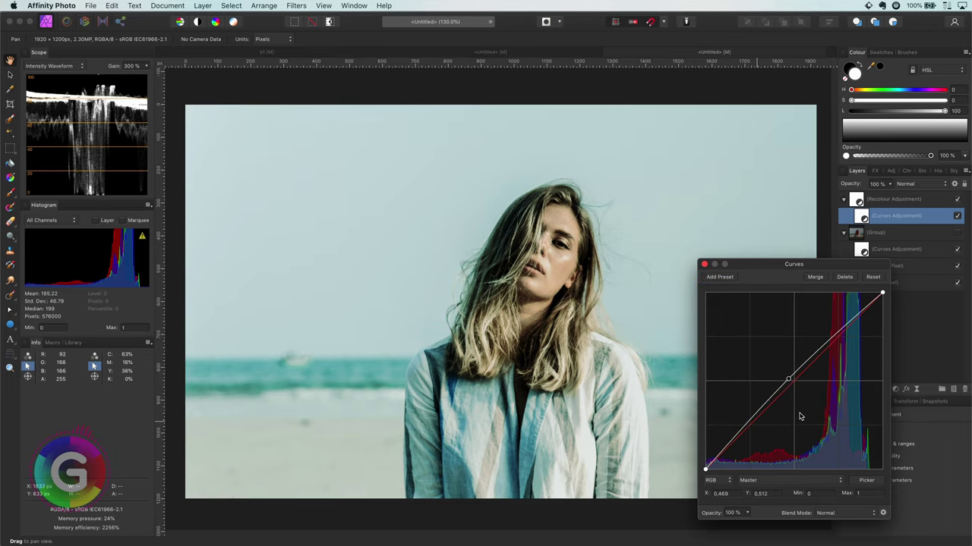
left_click_drag(802, 414, 791, 383)
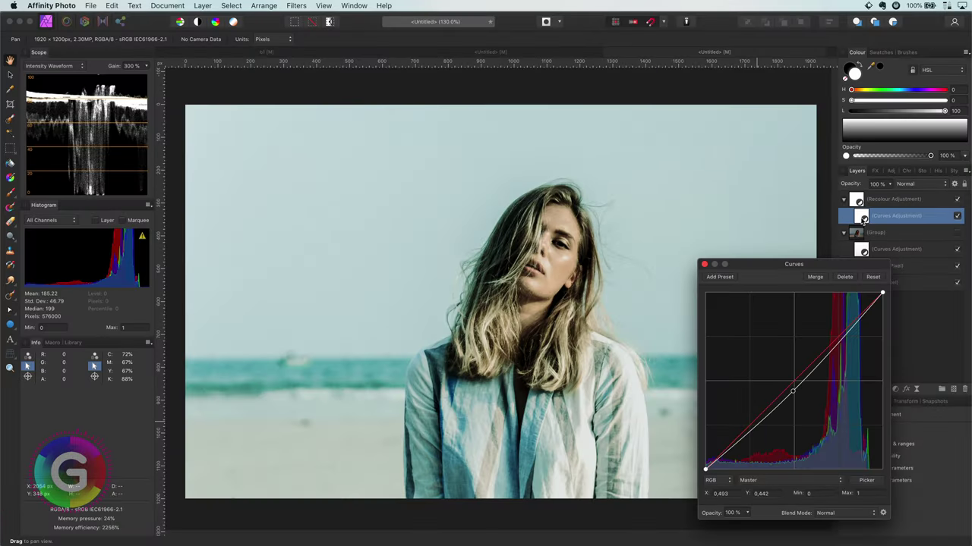
left_click_drag(863, 219, 873, 194)
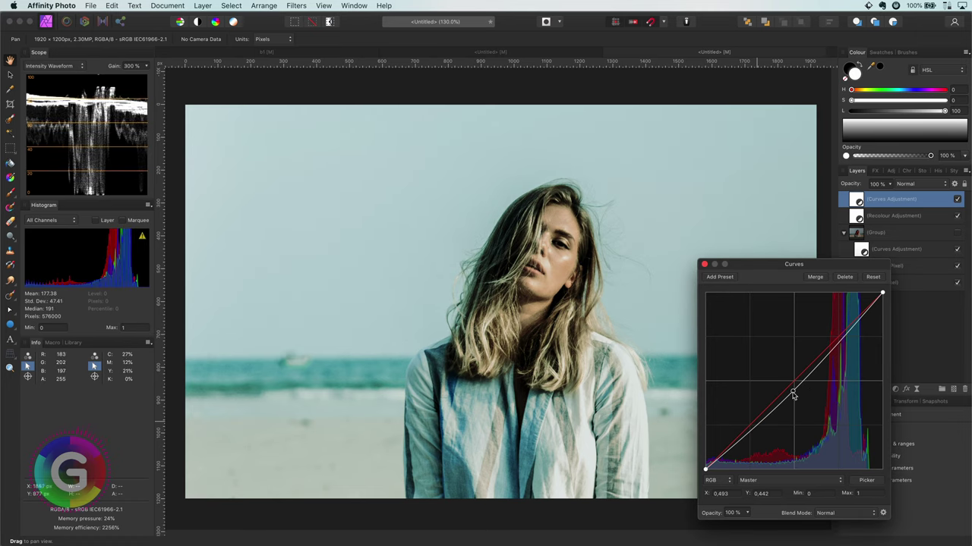
left_click_drag(794, 394, 806, 427)
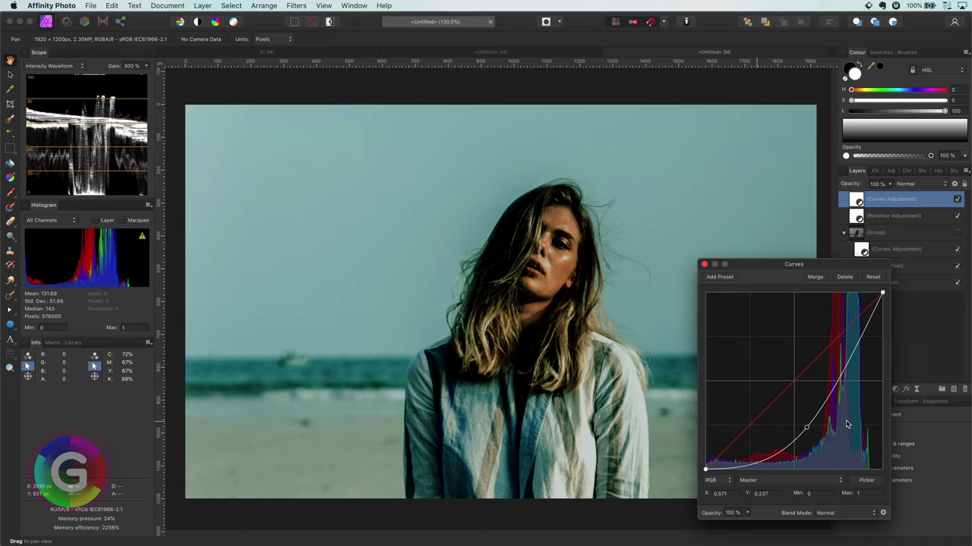
- Delete the top Curves, set Recolour to Normal and move it into the group above Curves
left_click(704, 265)
key("Delete")
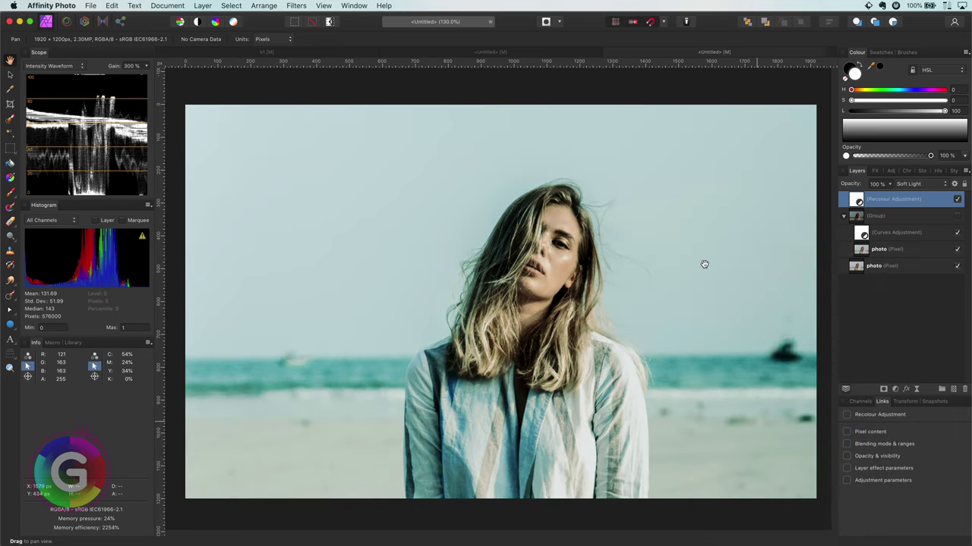
left_click(910, 185)
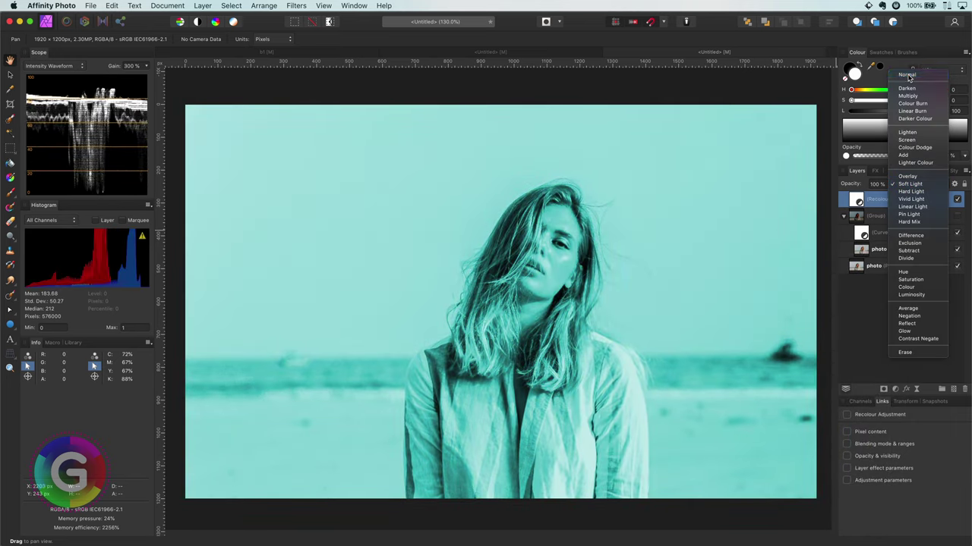
left_click(907, 74)
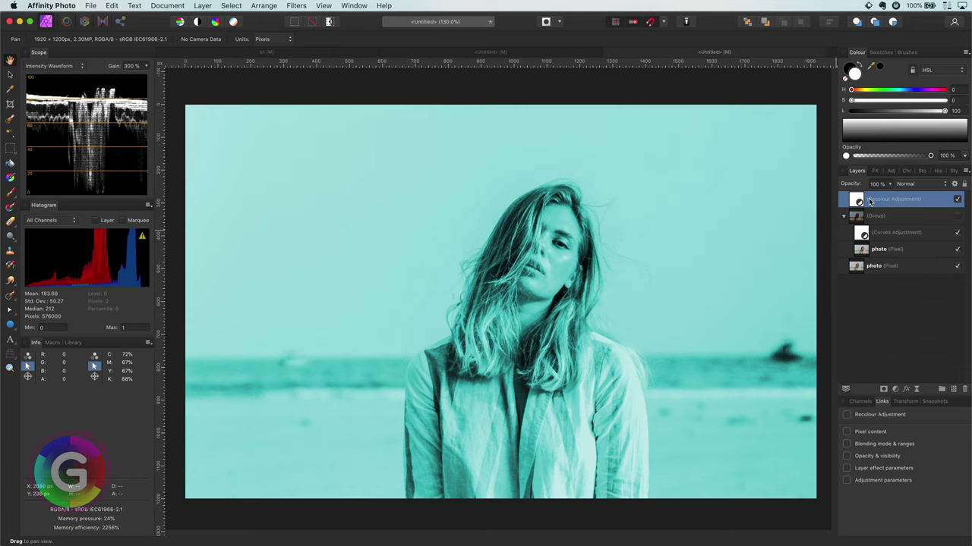
mouse_move(869, 201)
left_mouse_down()
mouse_move(857, 199)
mouse_move(873, 220)
left_mouse_up()
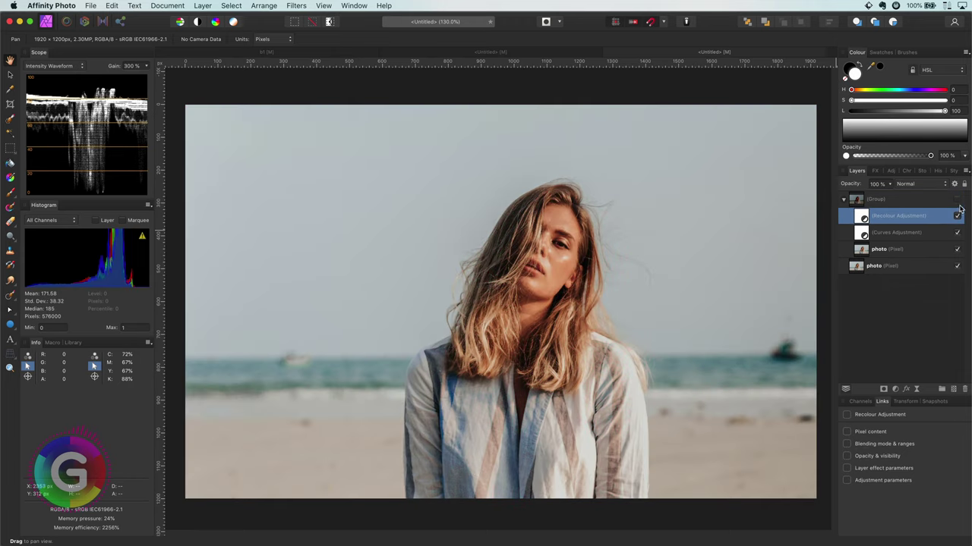
left_click(956, 199)
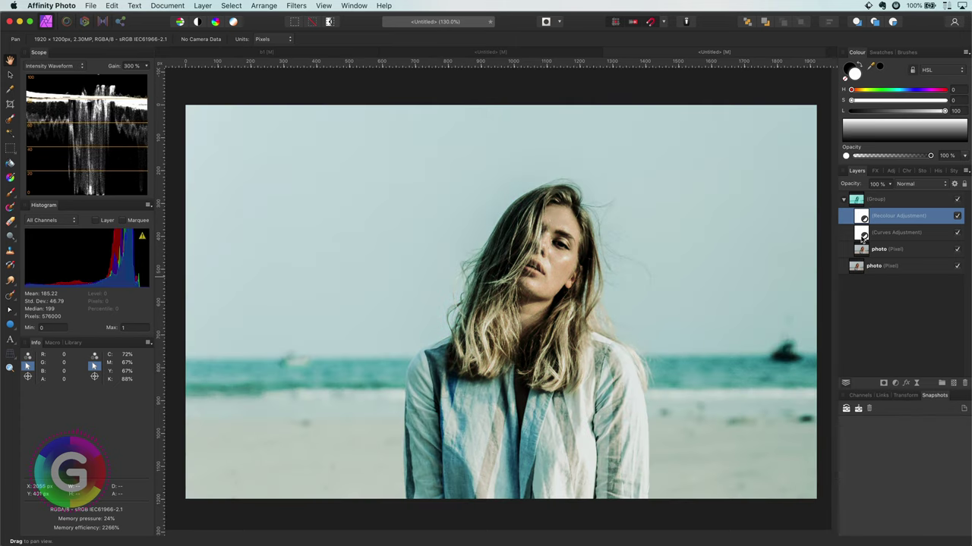
- Bend the group's Curves into a steep S-curve for a darker, higher-contrast teal look
double_click(860, 233)
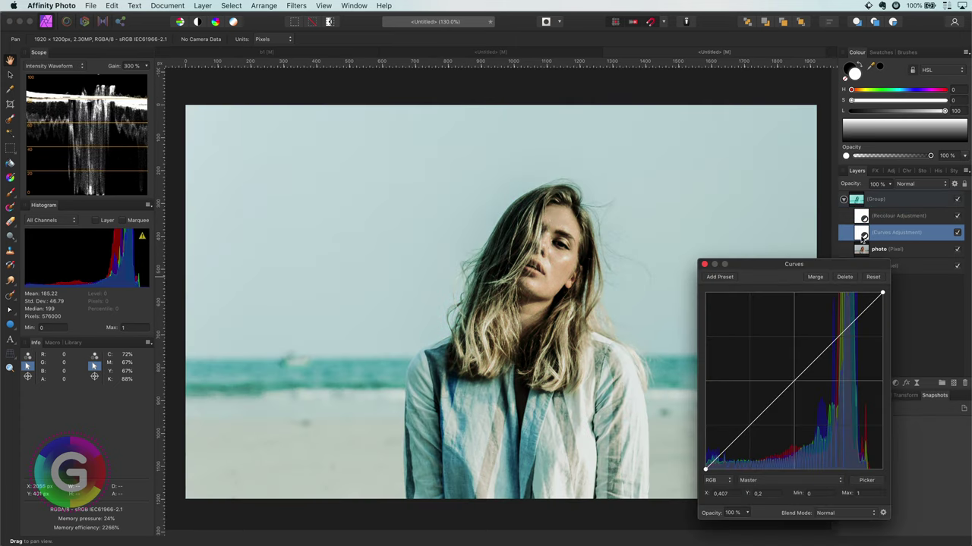
left_click_drag(769, 408, 803, 439)
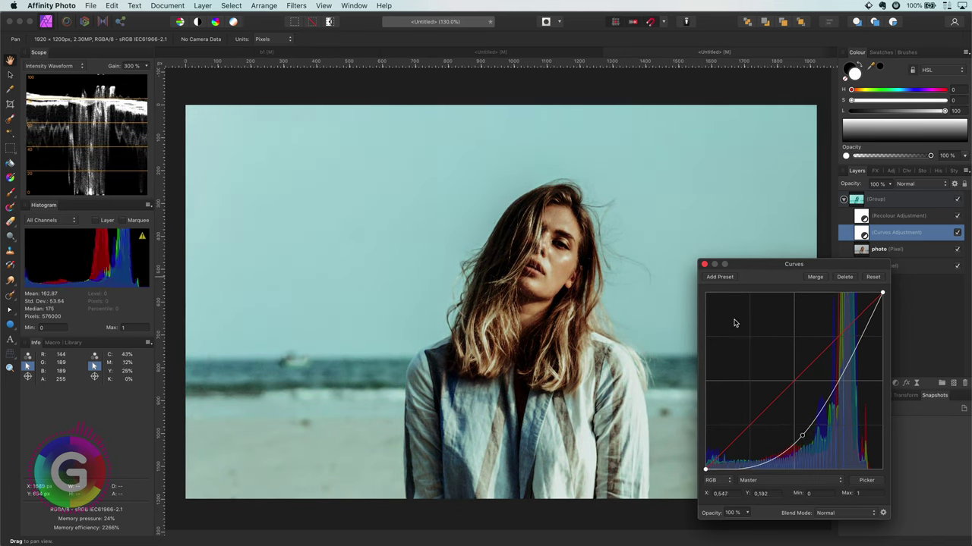
left_click(703, 264)
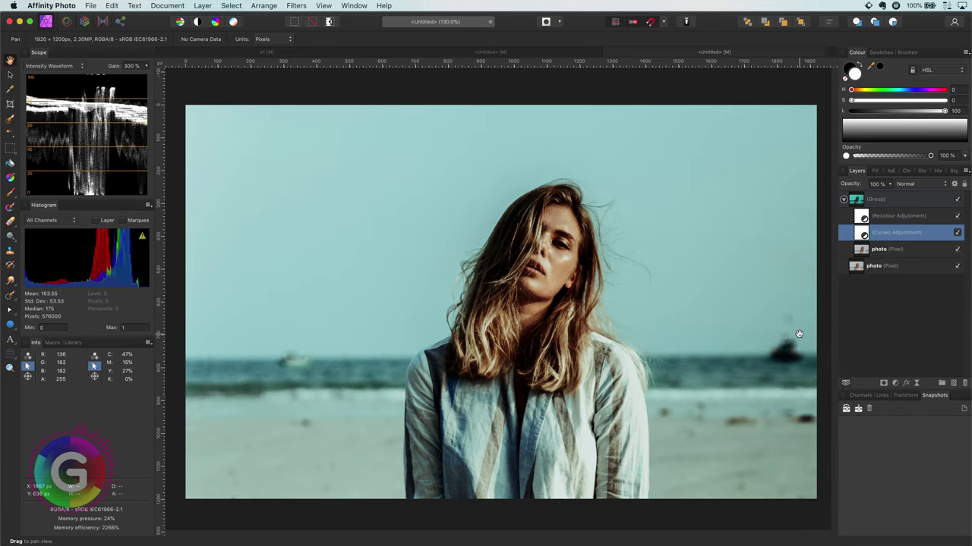
left_click(956, 202)
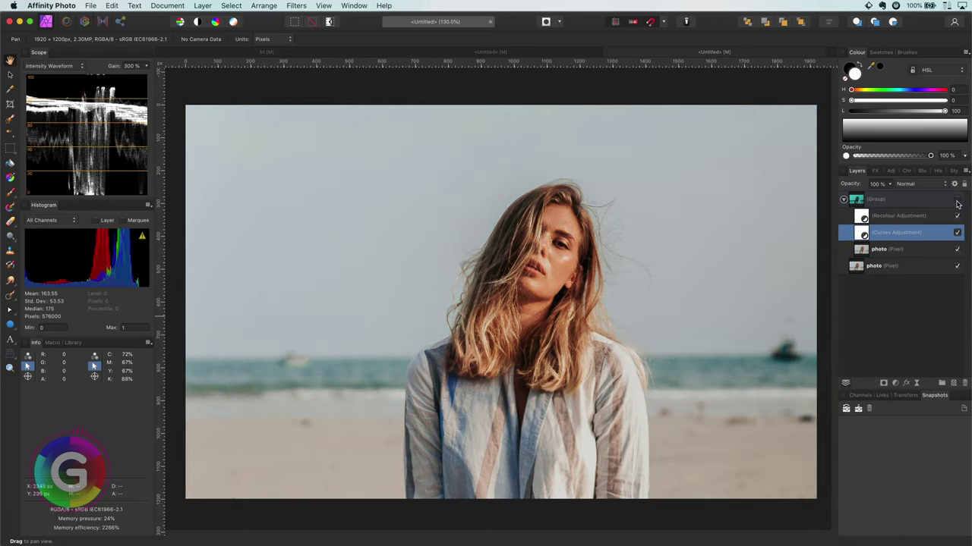
left_click(956, 200)
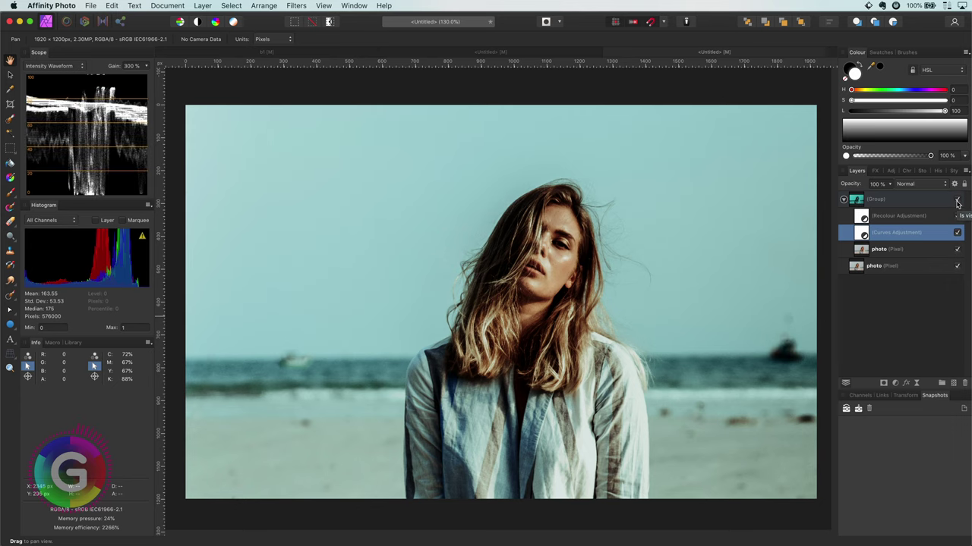
- Paste the city skyline photo as a visible new layer and duplicate it
left_click(844, 200)
key("super+v")
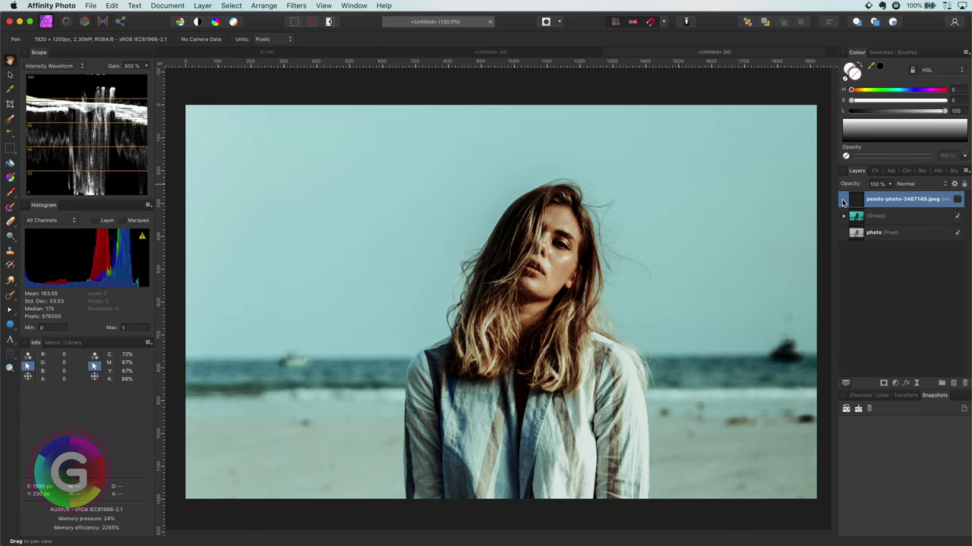
left_click(957, 200)
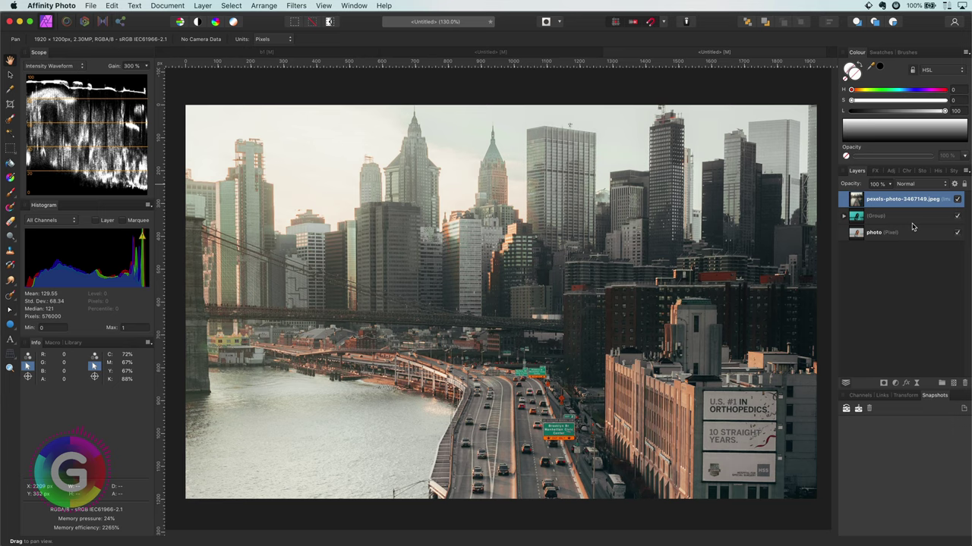
key("super+j")
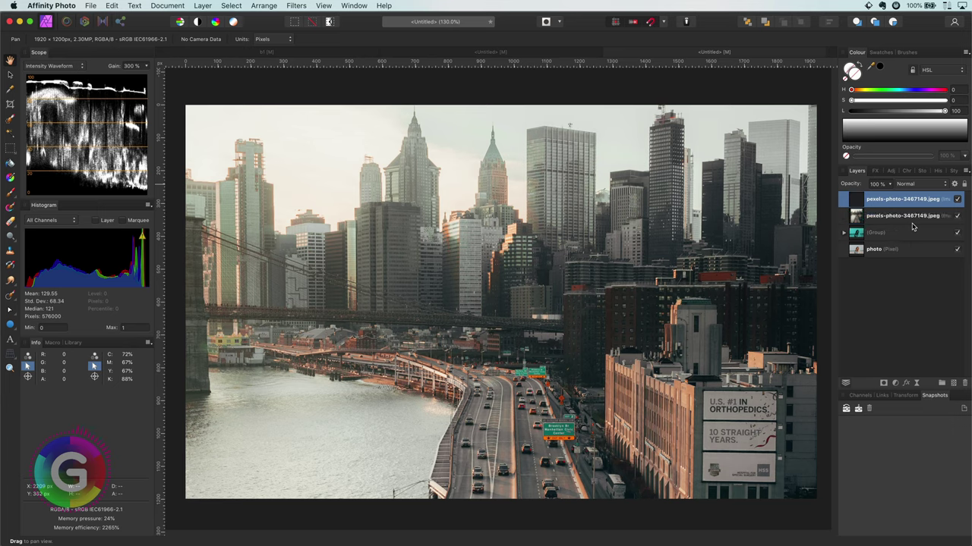
- Group the top city photo copy and set the group's blend mode to Soft Light
key("super+g")
left_click(843, 200)
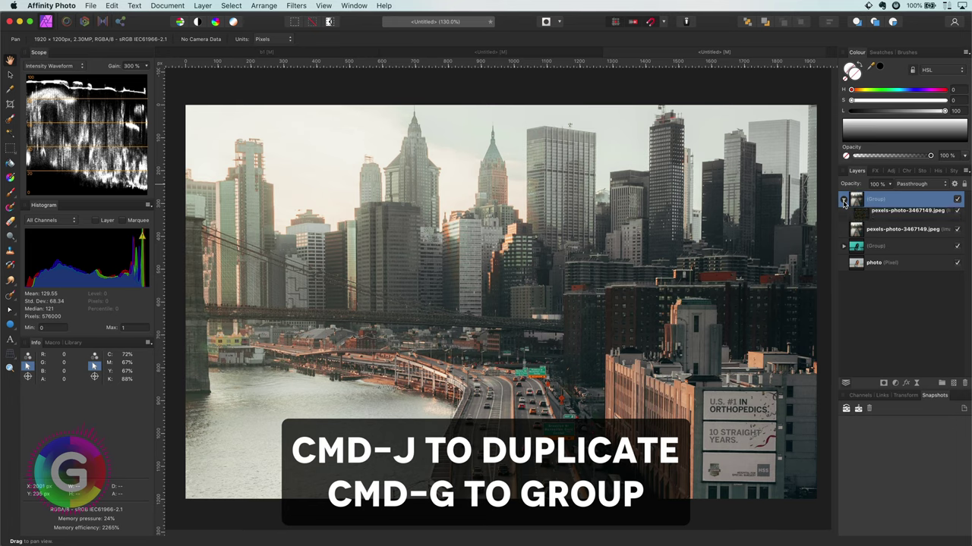
left_click(907, 186)
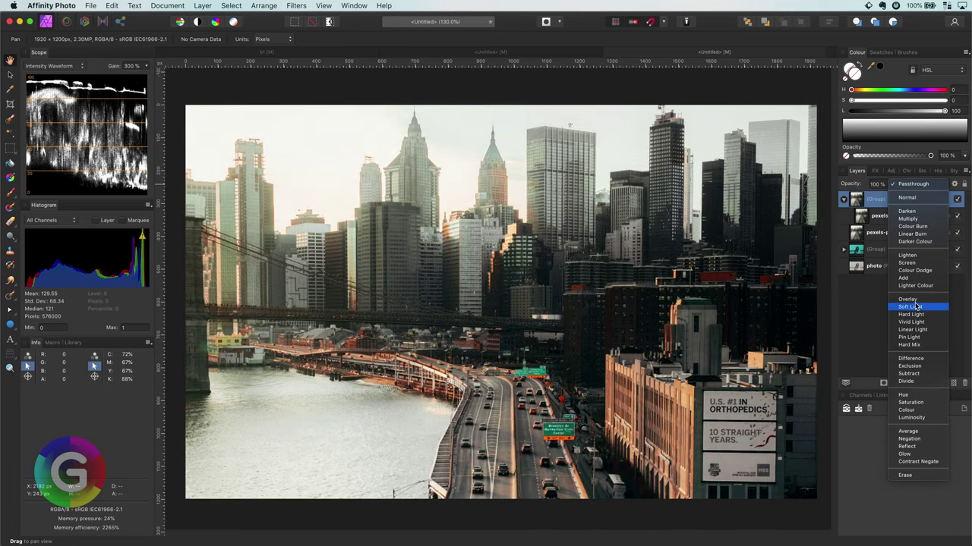
left_click(916, 307)
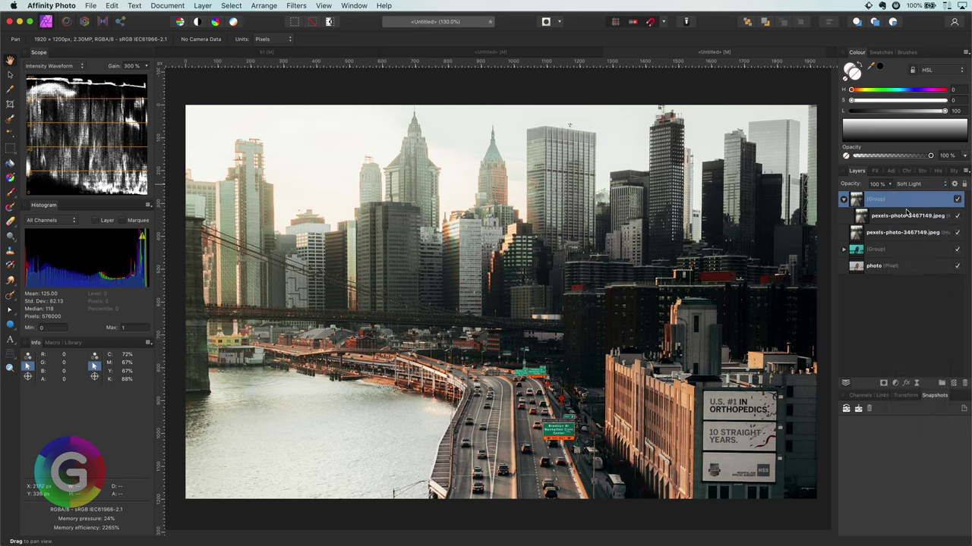
- Add a Black & White adjustment on the city photo copy inside the group
left_click(868, 219)
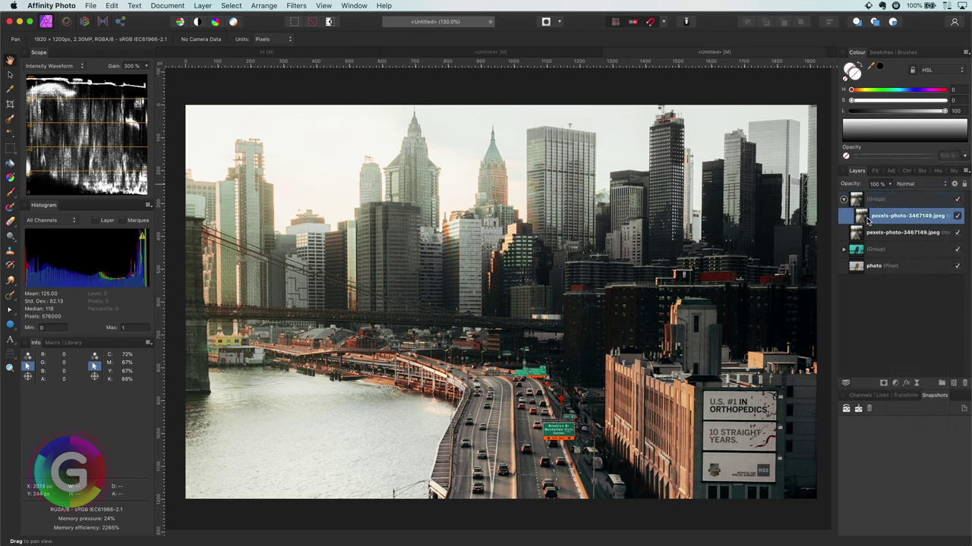
left_click(895, 384)
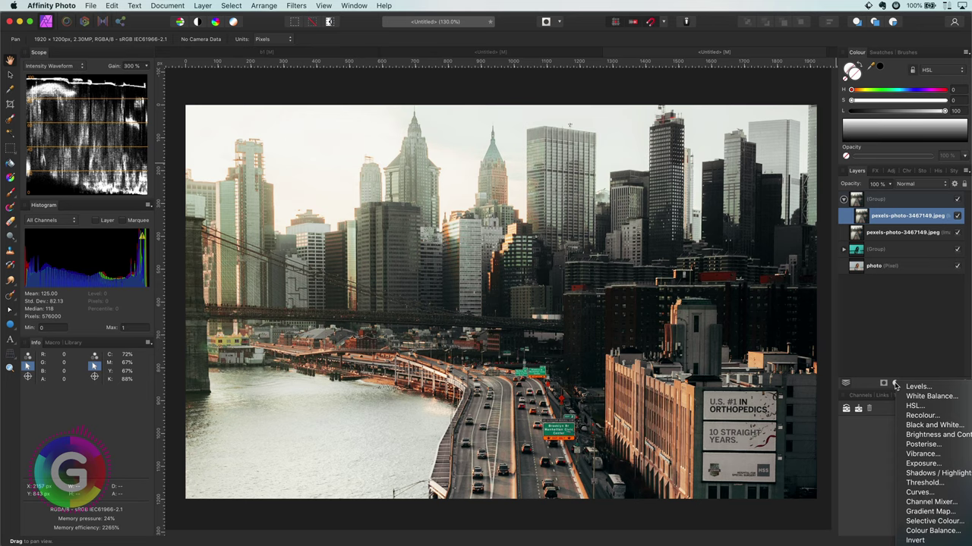
left_click(923, 425)
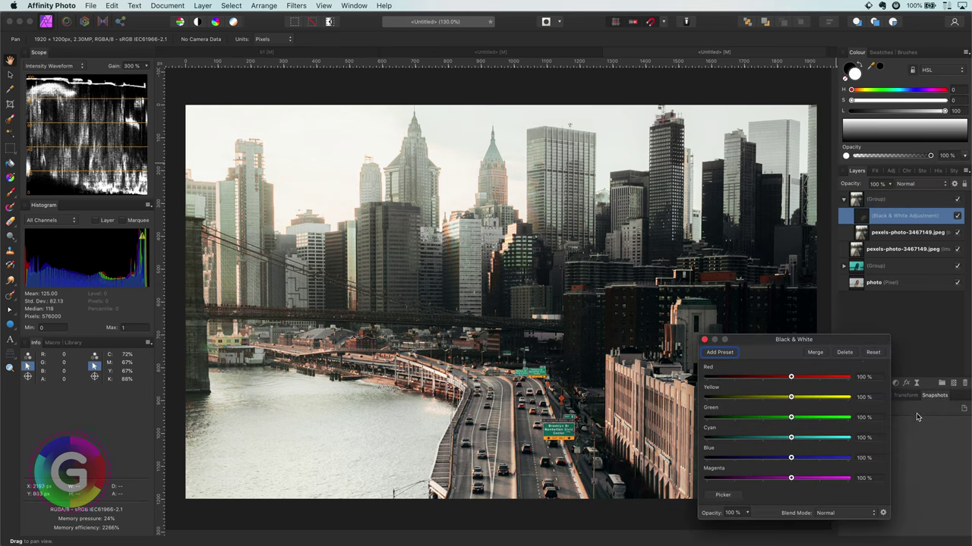
left_click(703, 339)
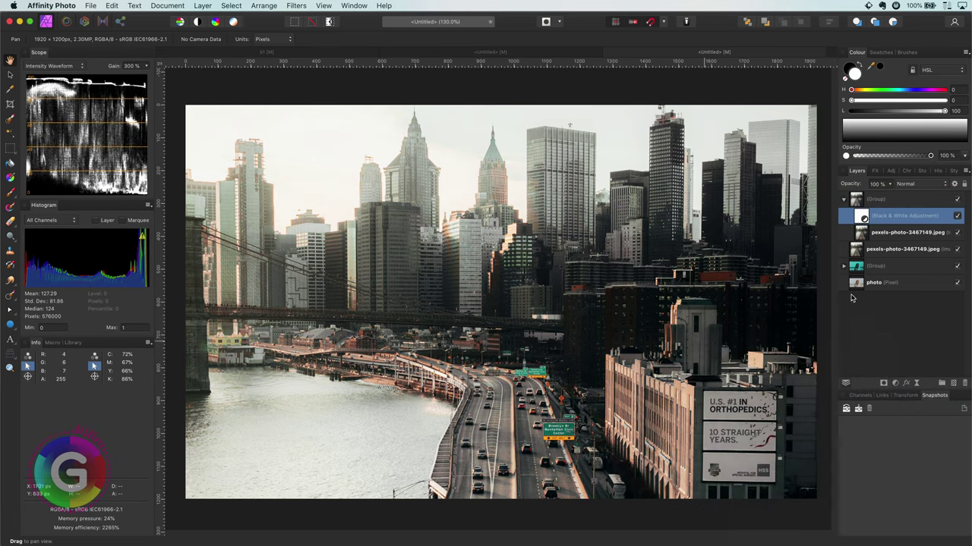
- Add a Recolour adjustment with saturation 50% and hue 180° to tint the skyline teal
left_click(895, 385)
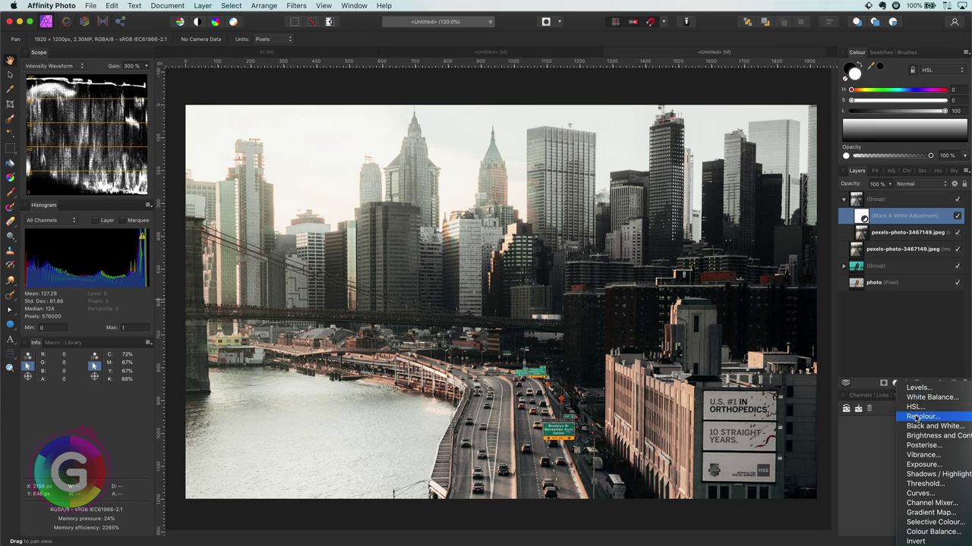
left_click(915, 414)
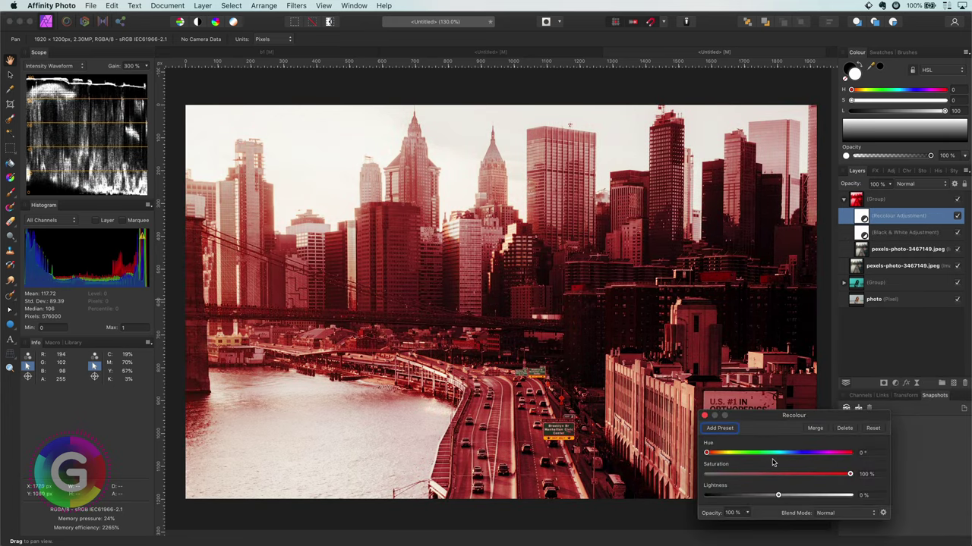
left_click(863, 474)
type("50")
key("shift+Tab")
type("180")
key("Return")
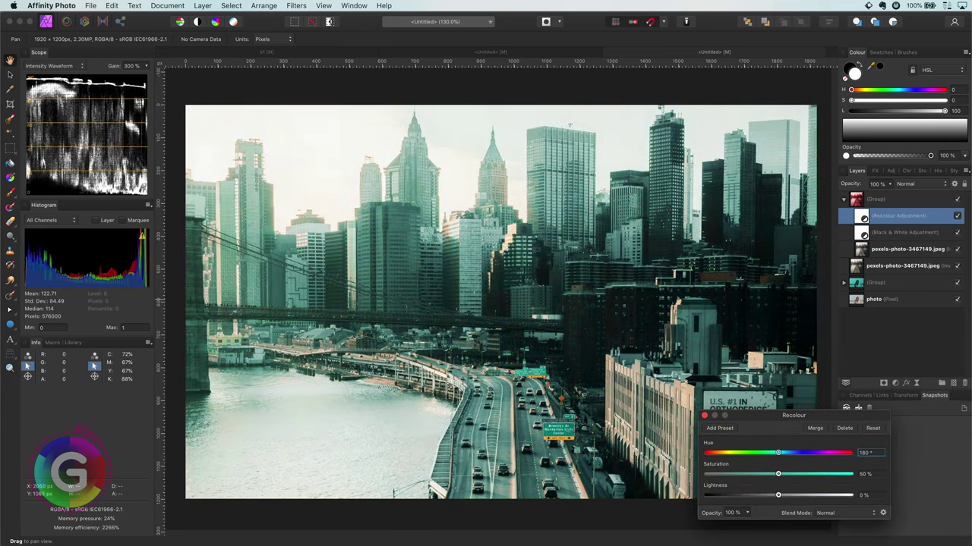
left_click(782, 450)
left_click(704, 416)
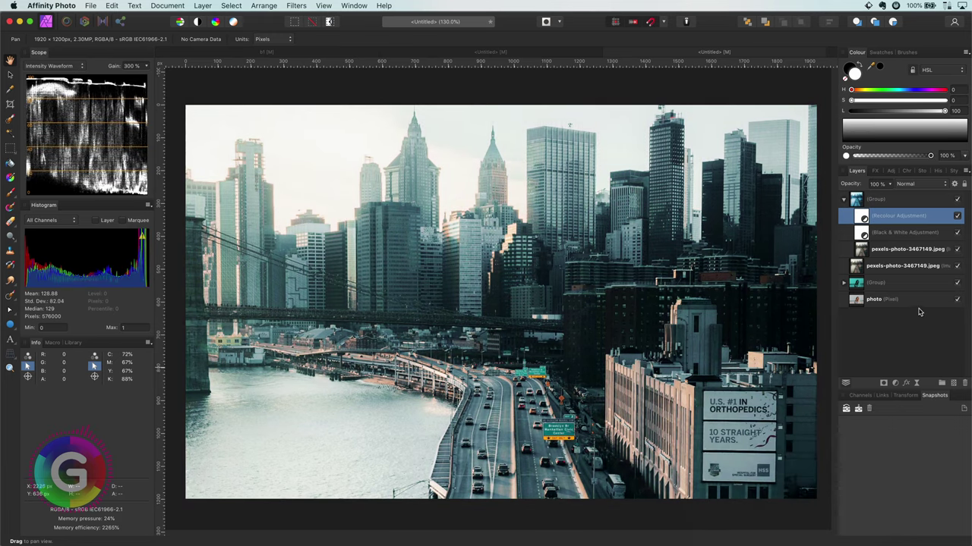
- Set the Black & White Red slider to -147% and Yellow to -32%
double_click(862, 234)
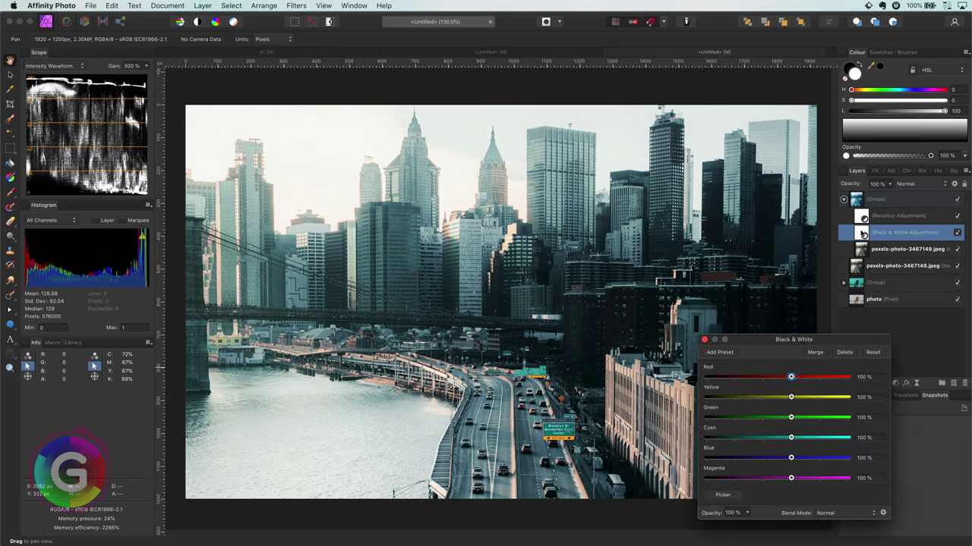
left_click_drag(792, 378, 694, 377)
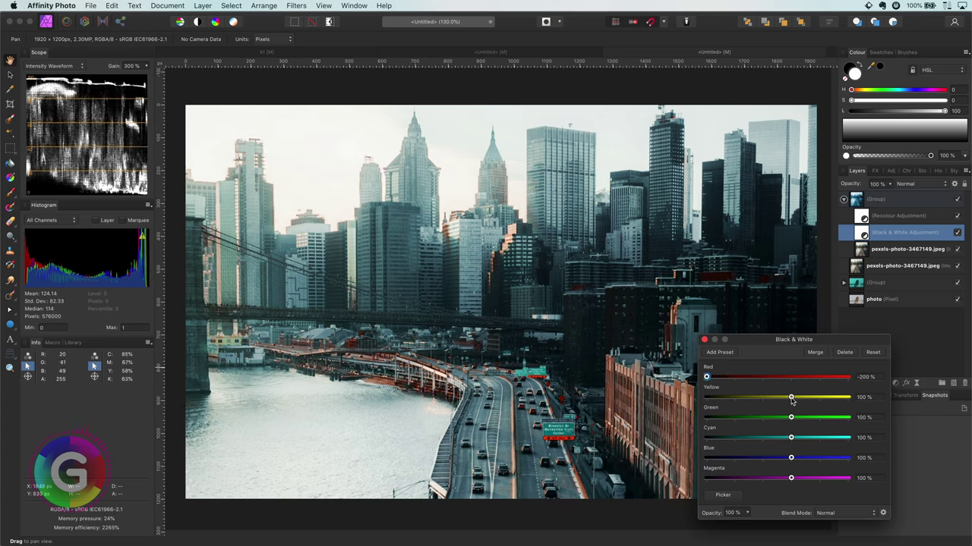
left_click_drag(791, 397, 756, 400)
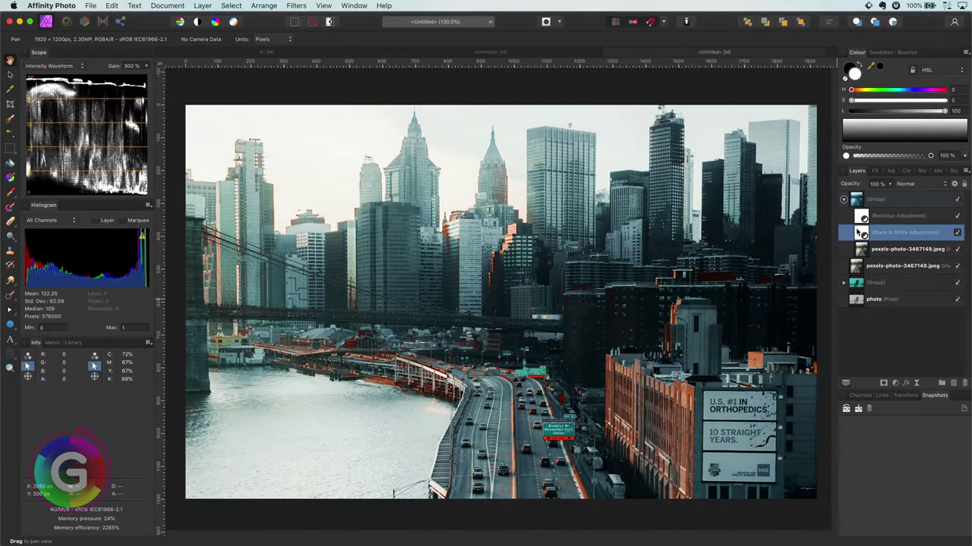
- Lower the Recolour saturation to about 46% and compare with the group hidden
double_click(861, 219)
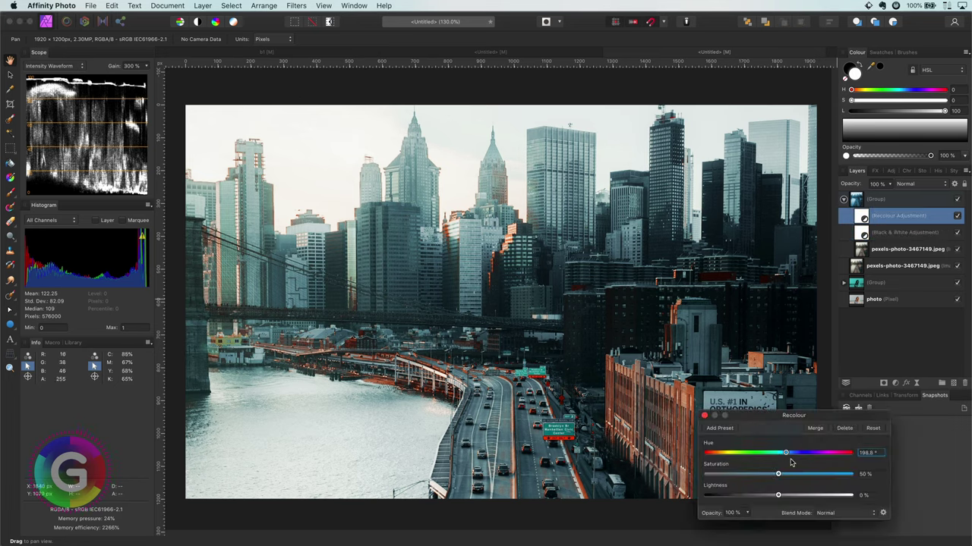
left_click_drag(778, 475, 762, 495)
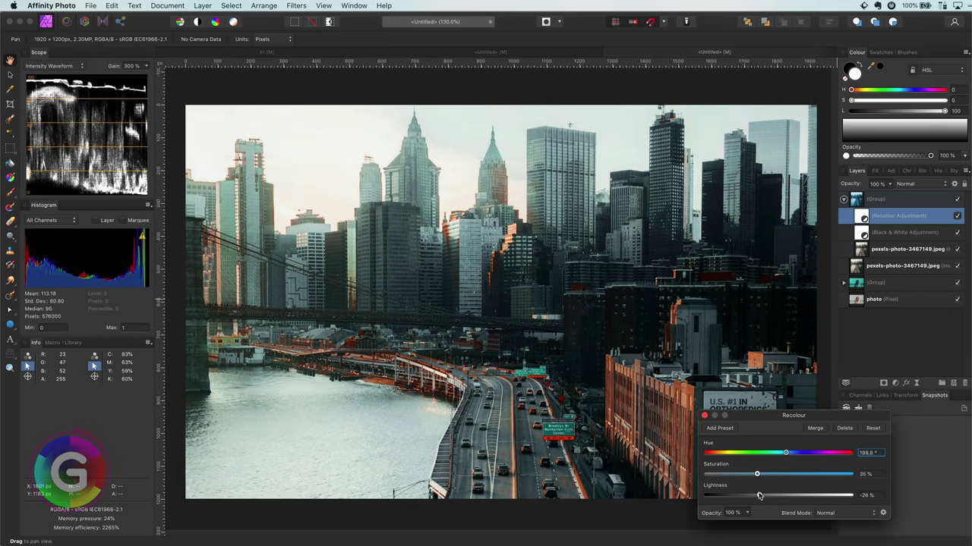
left_click(704, 415)
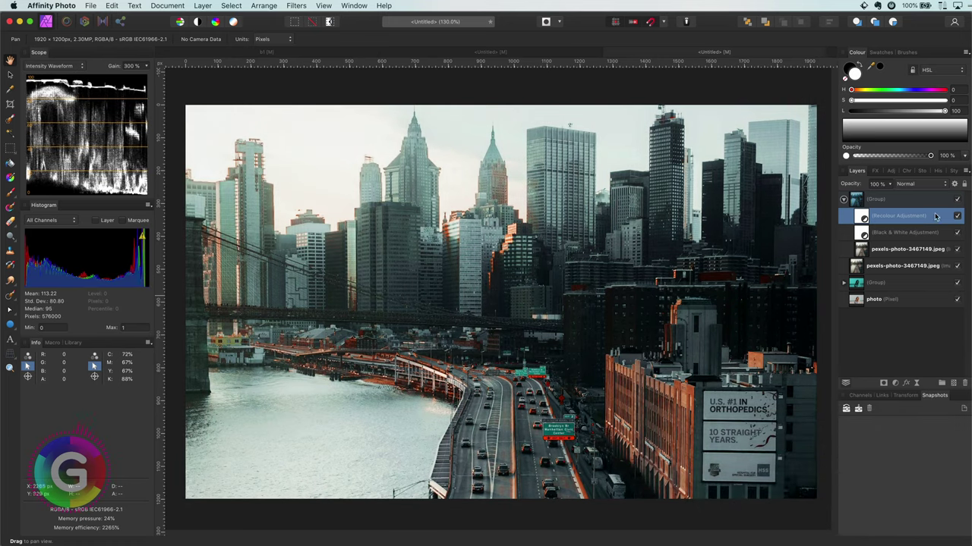
left_click(957, 201)
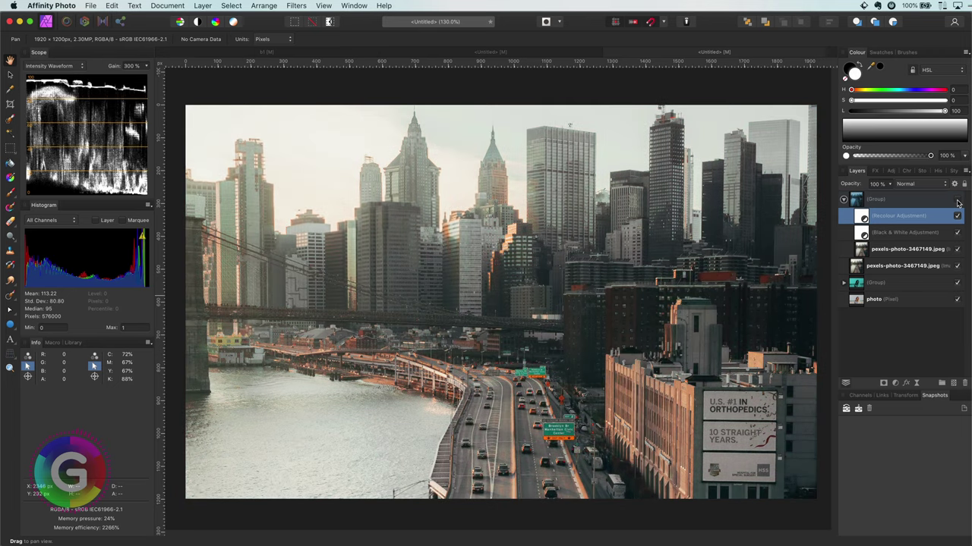
left_click(957, 200)
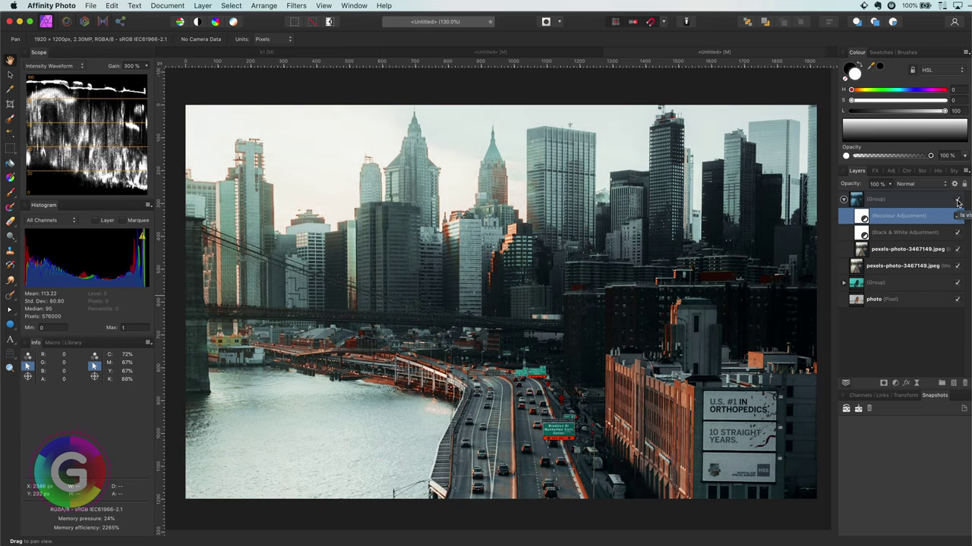
- Darken the Recolour lightness to about -57%
double_click(863, 217)
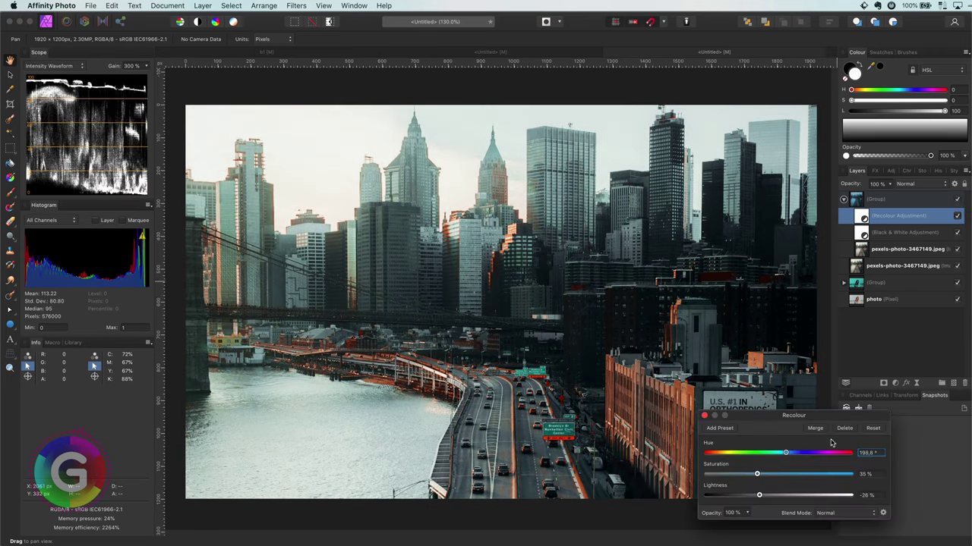
left_click_drag(762, 498, 794, 454)
left_click(704, 415)
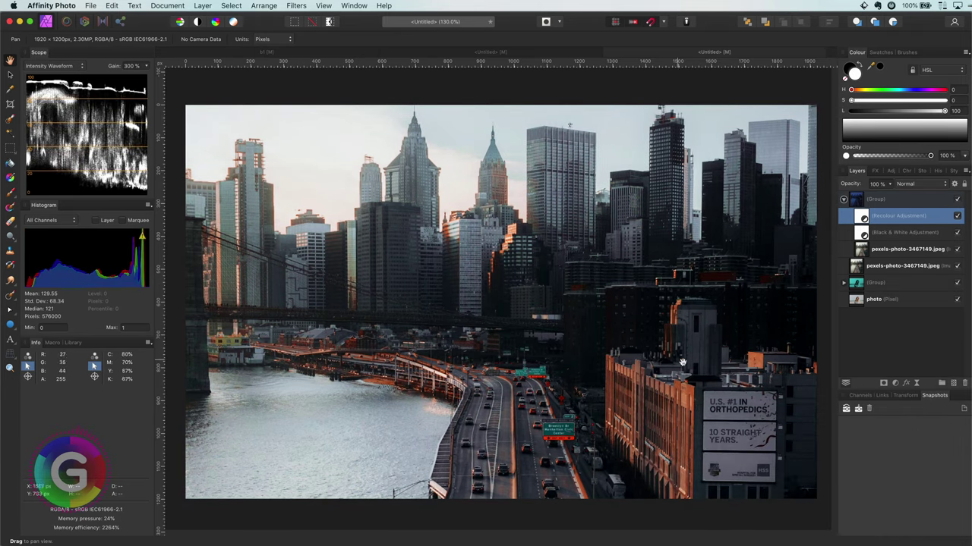
- Add an Invert adjustment just above the pexels-photo layer inside the group
left_click(863, 250)
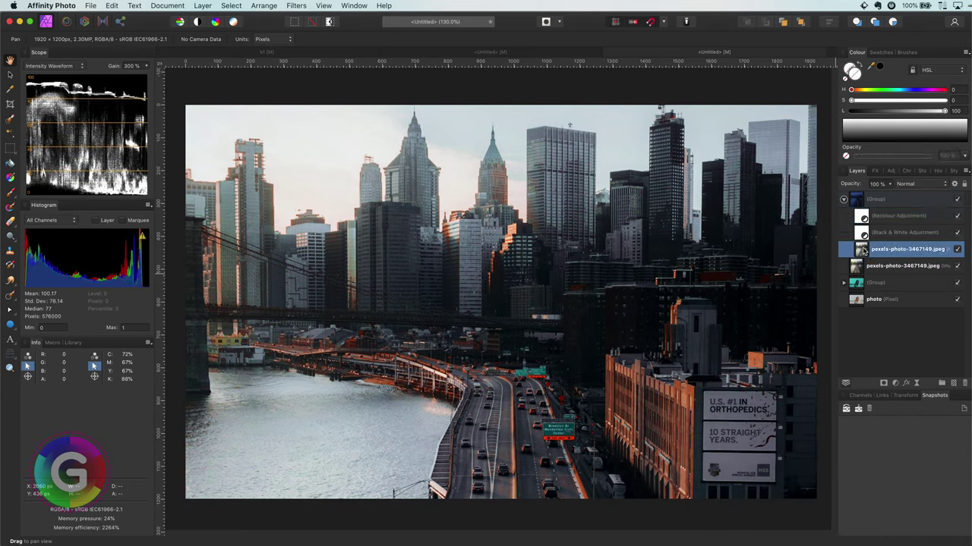
left_click(896, 384)
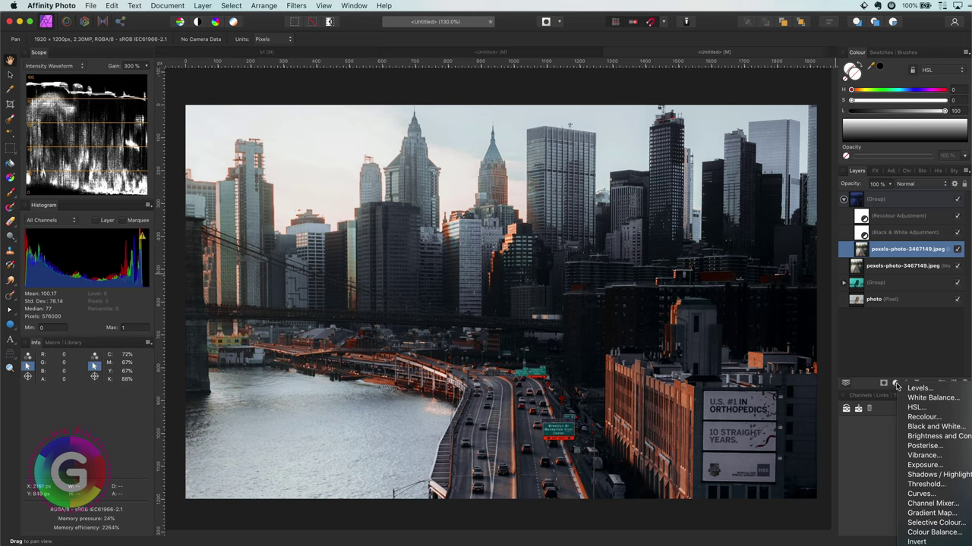
left_click(917, 542)
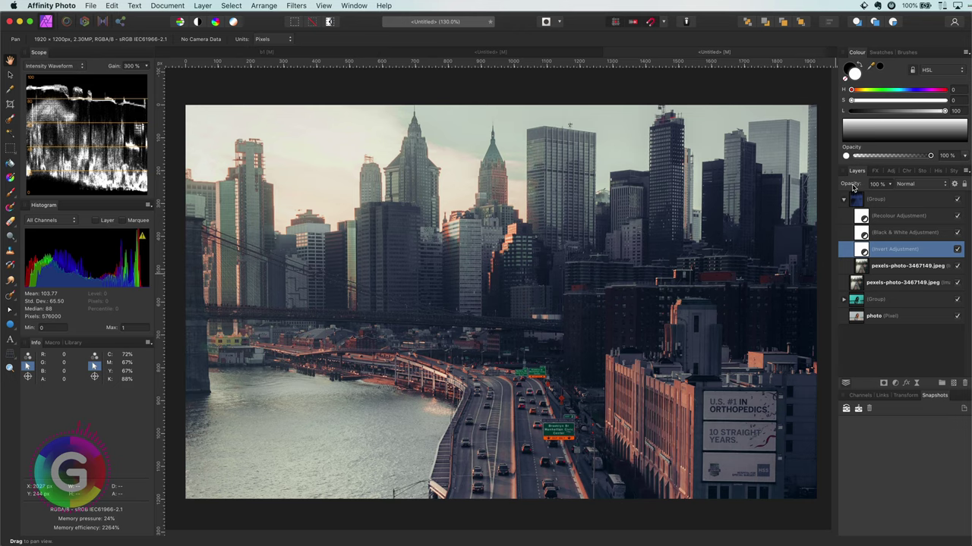
- Try a lower opacity on the Invert adjustment and compare the group hidden and shown
left_click_drag(853, 188, 916, 260)
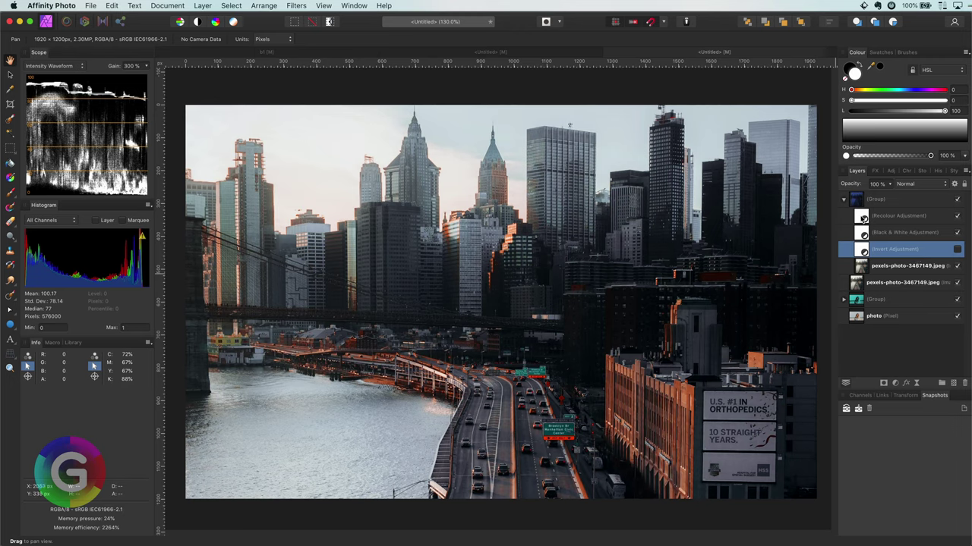
left_click(957, 199)
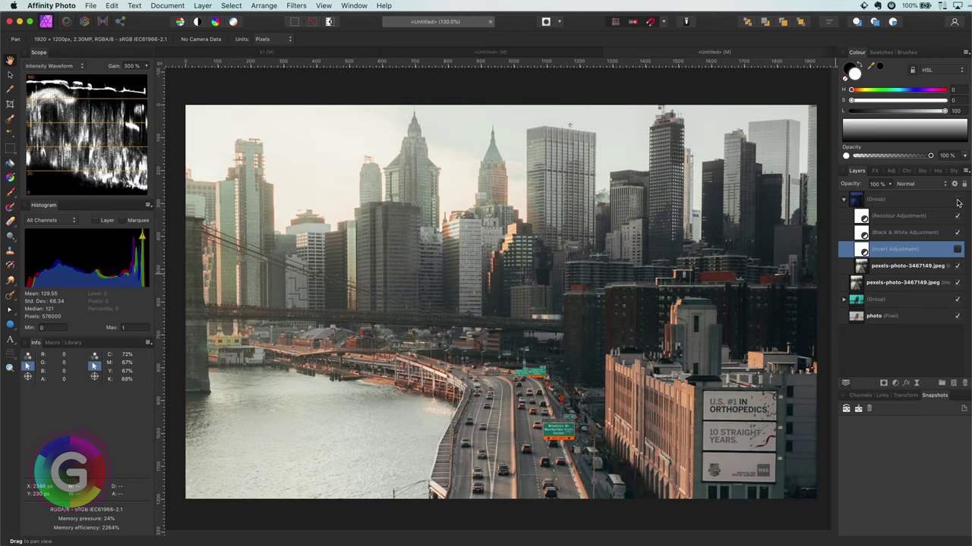
left_click(957, 200)
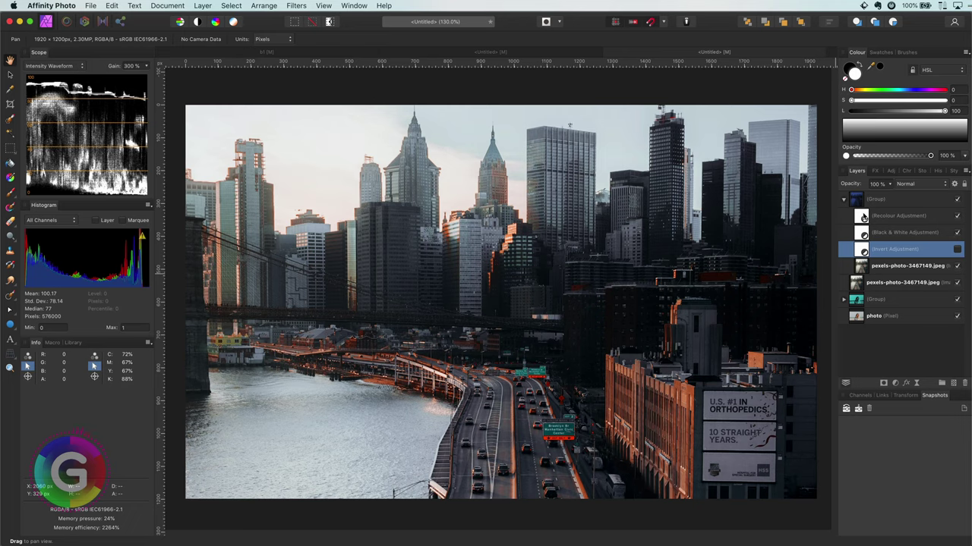
- Set the Recolour adjustment to Hue 232.5°, Saturation 26% and Lightness -69%
double_click(863, 218)
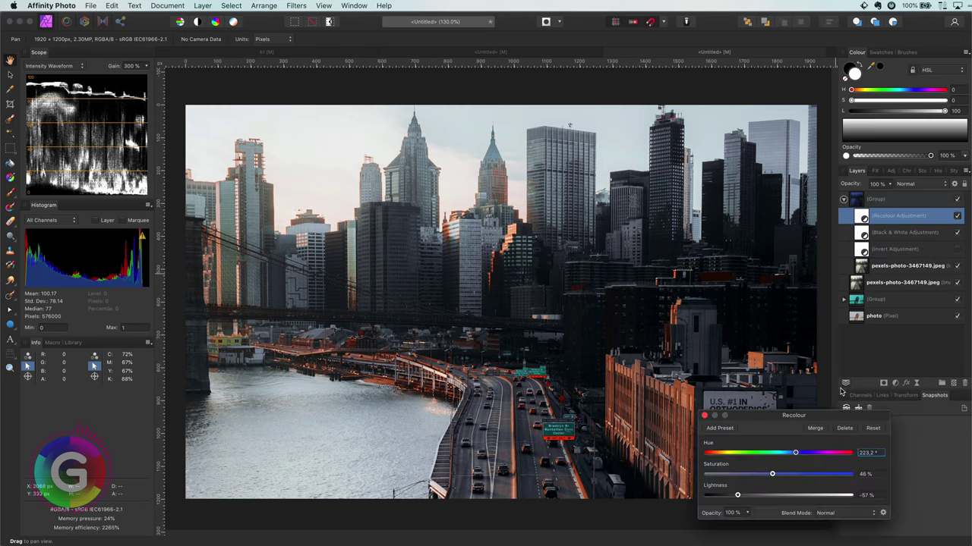
left_click_drag(804, 453, 849, 453)
key("Return")
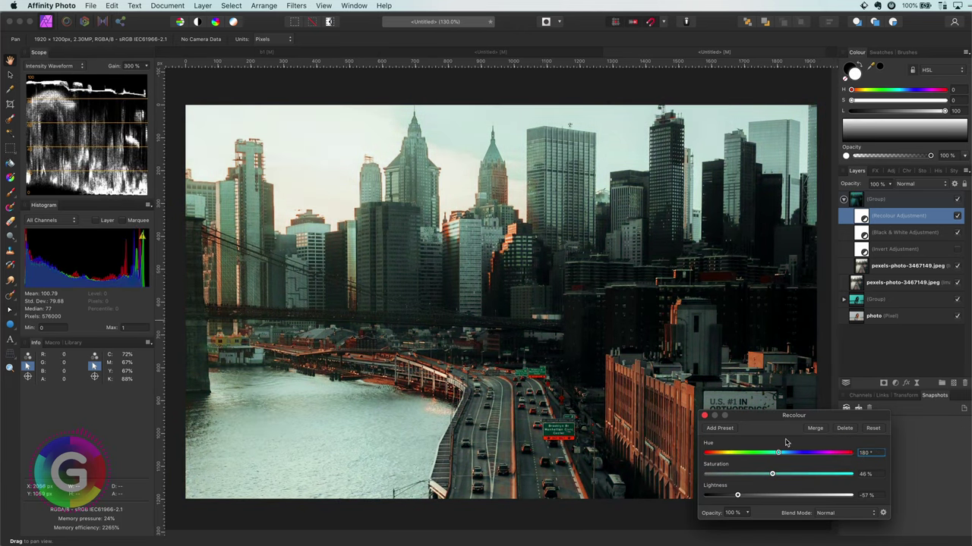
mouse_move(780, 453)
left_mouse_down()
mouse_move(770, 453)
mouse_move(799, 455)
left_mouse_up()
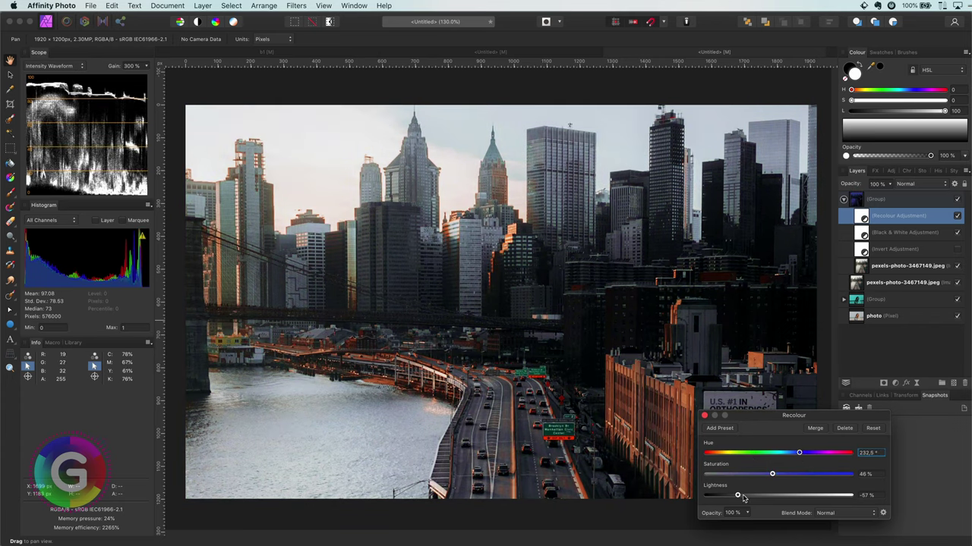
left_click_drag(737, 495, 808, 475)
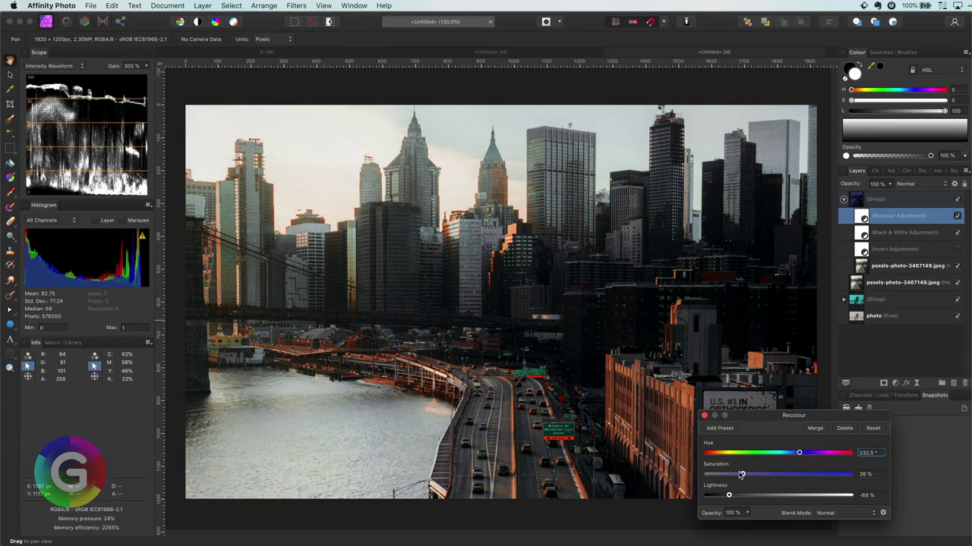
- Delete the Black & White adjustment from the group
left_click(957, 200)
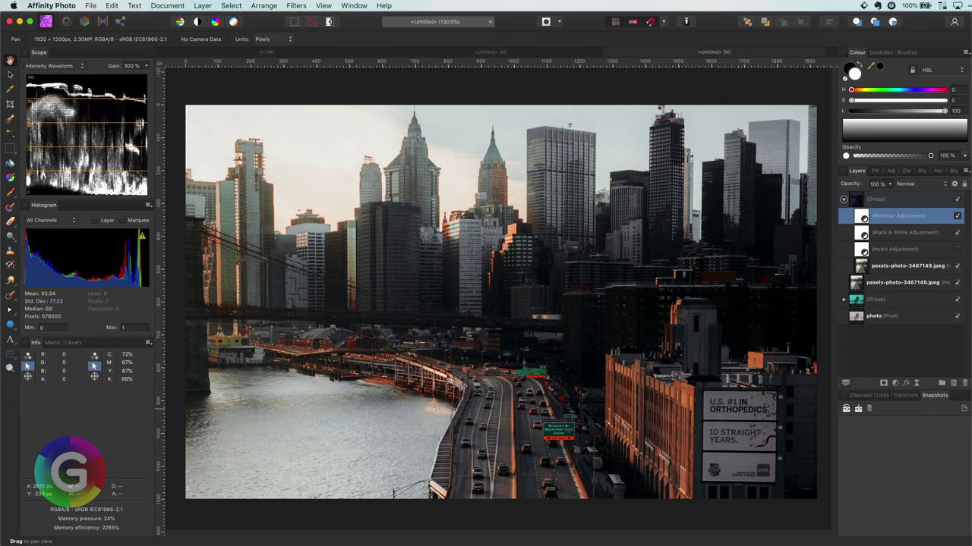
left_click(881, 232)
key("Delete")
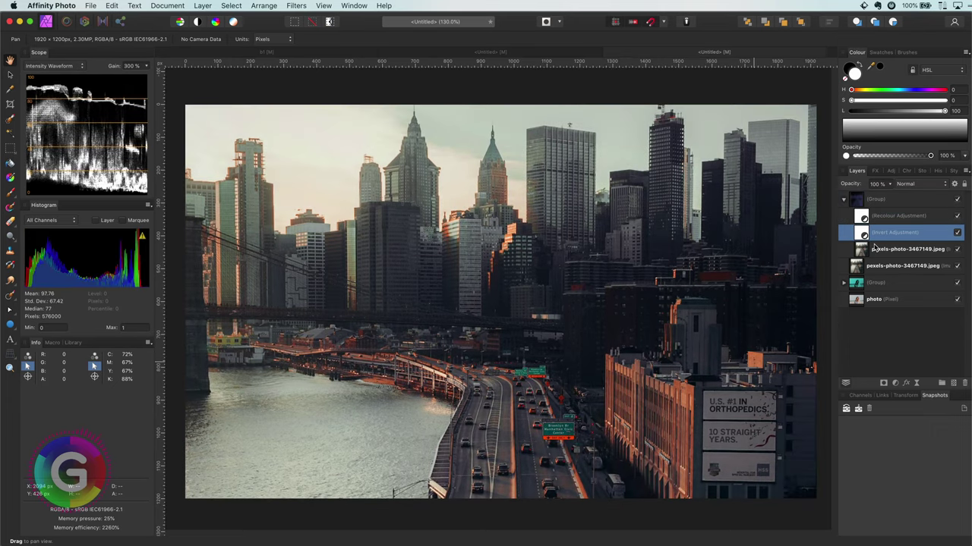
left_click(909, 201)
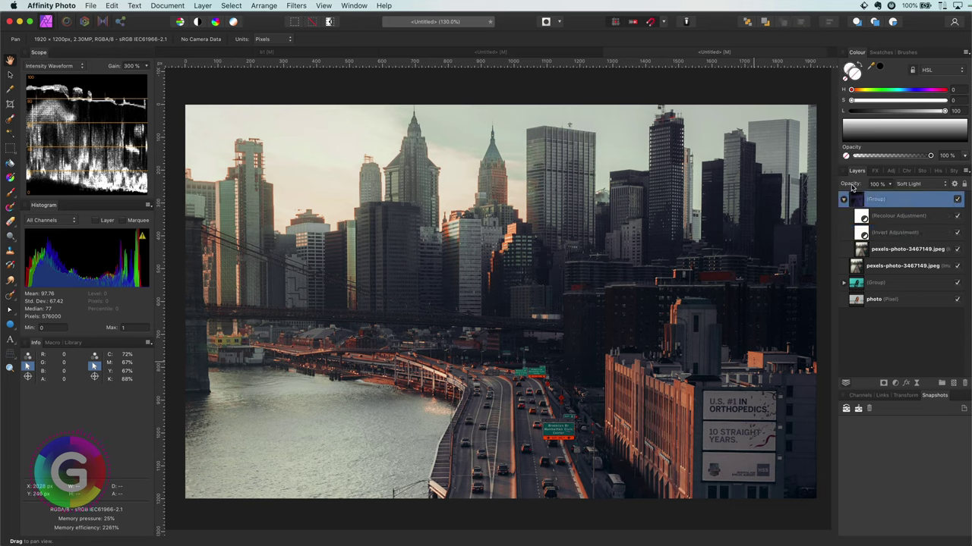
left_click_drag(852, 188, 932, 241)
left_click(957, 199)
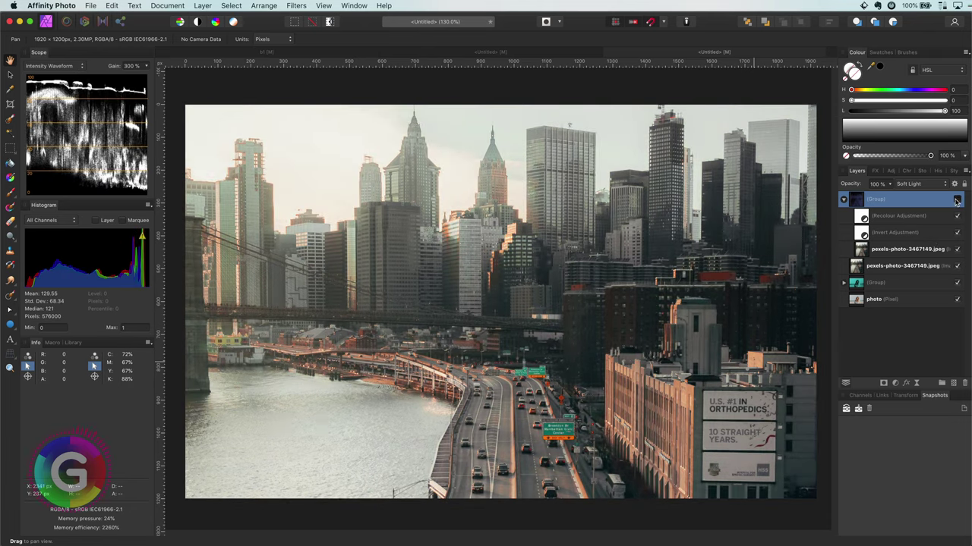
left_click(956, 199)
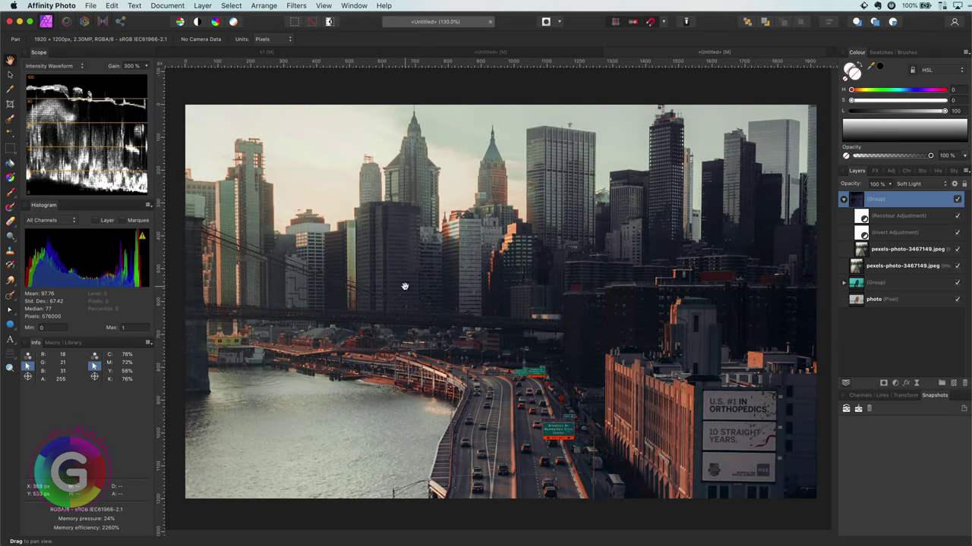